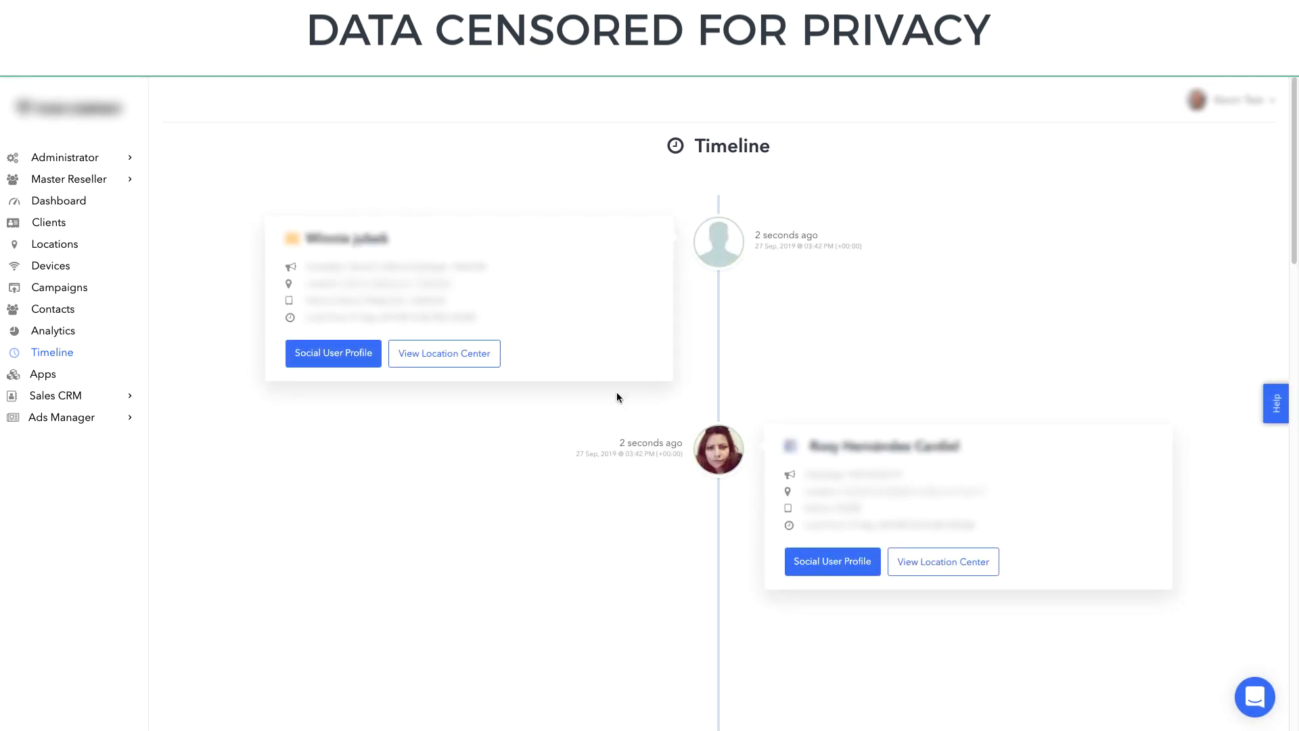
Glance at the second guest's social profile, then scroll further down the timeline.
click(832, 561)
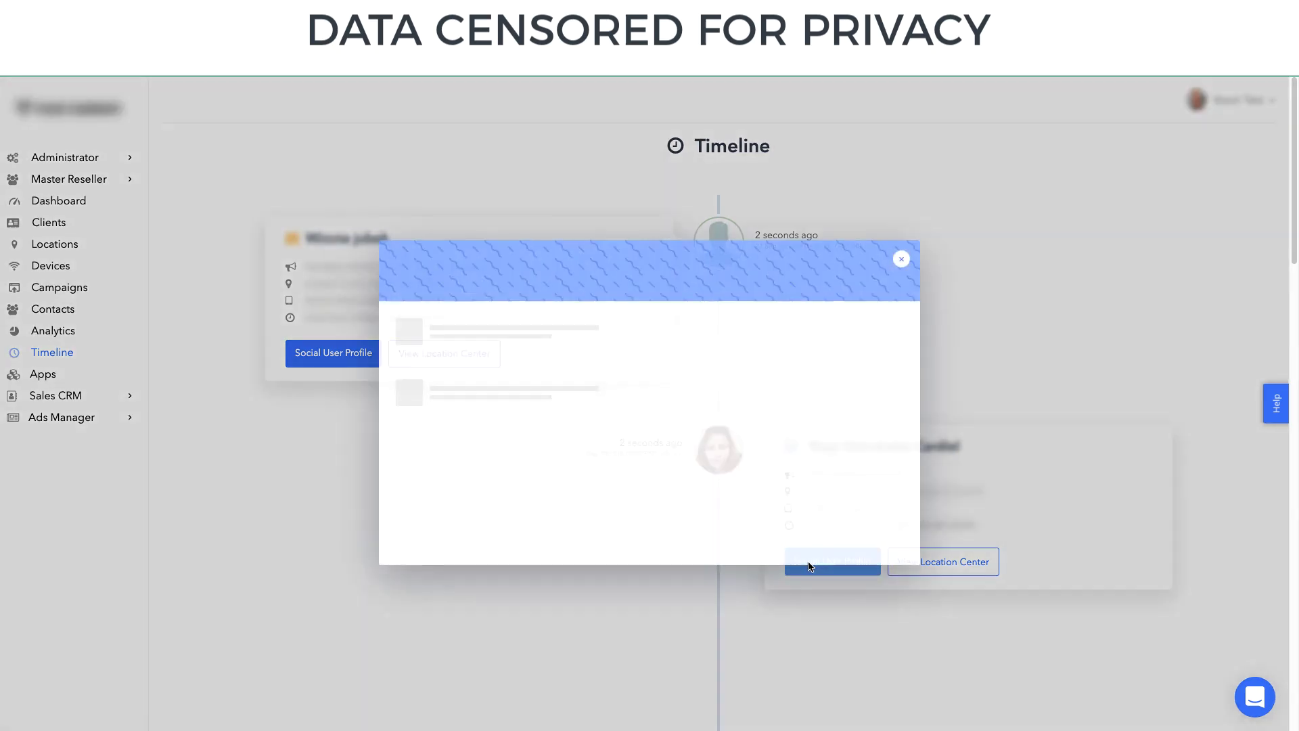
click(902, 261)
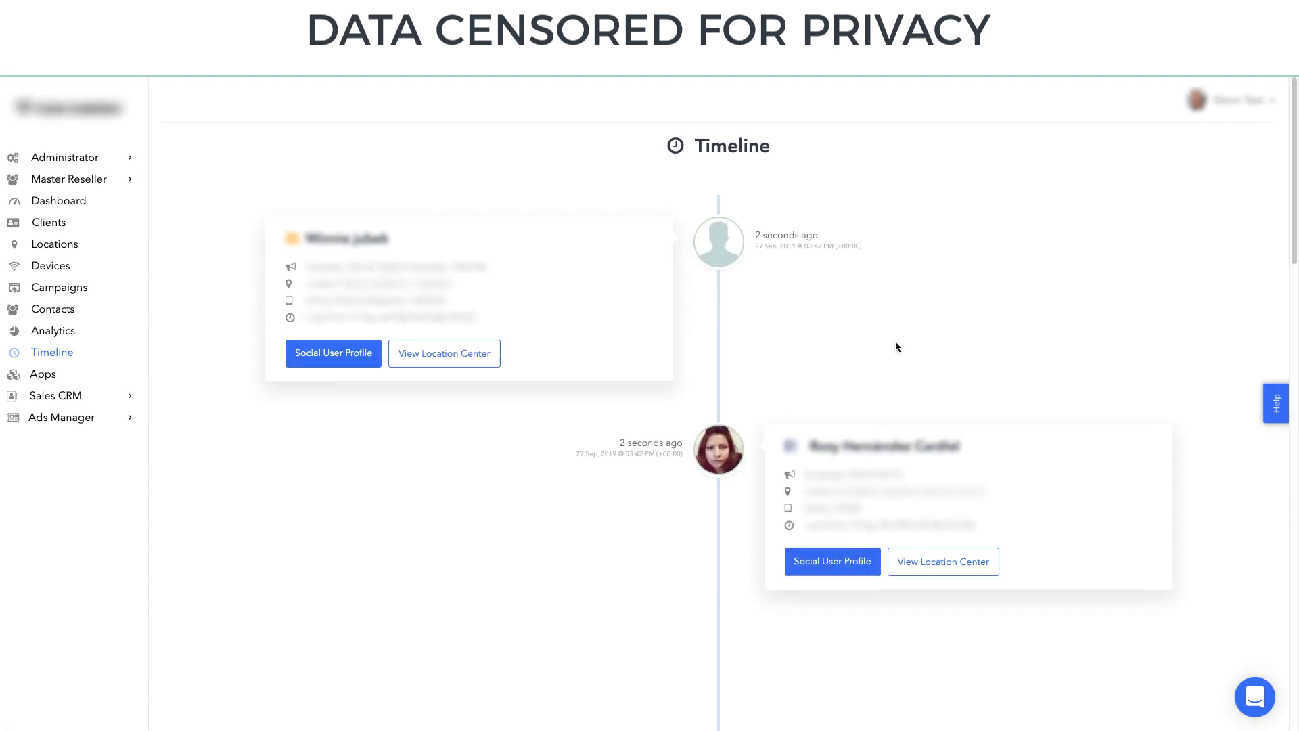
scroll(651, 453, down, 1)
scroll(651, 459, down, 6)
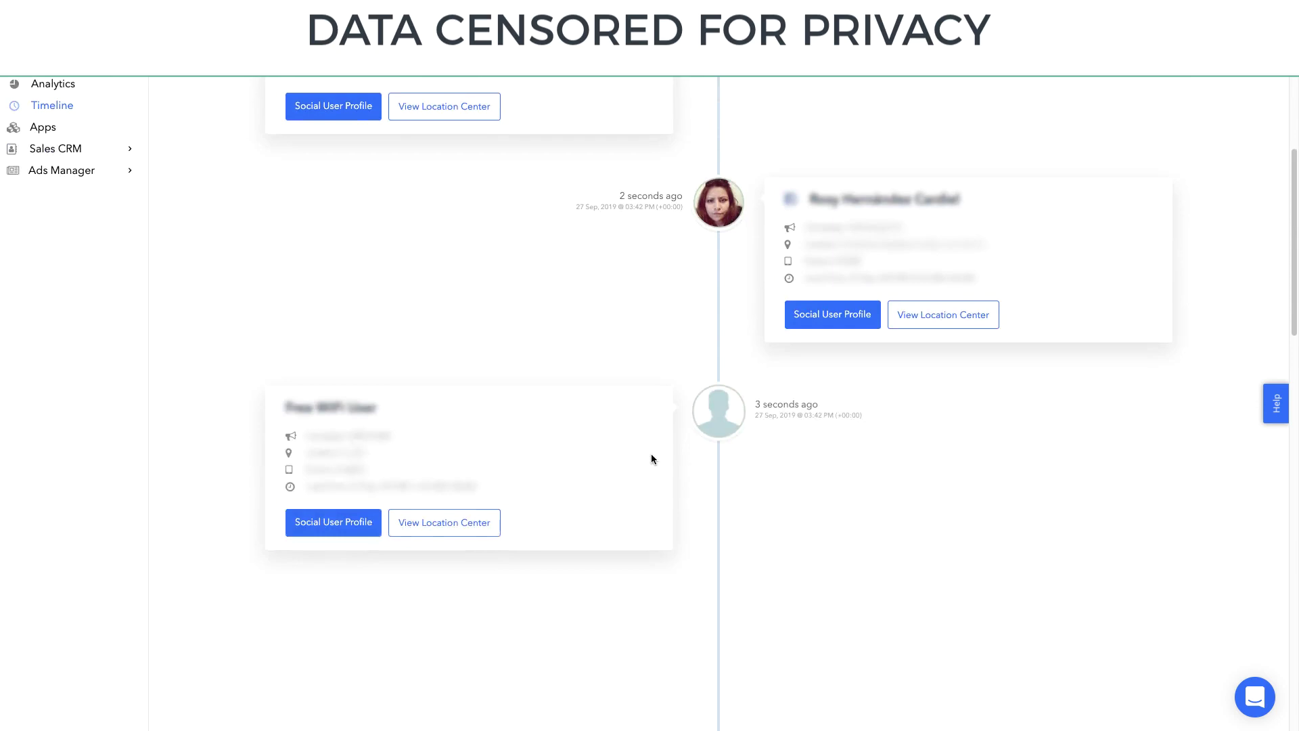
scroll(750, 278, down, 5)
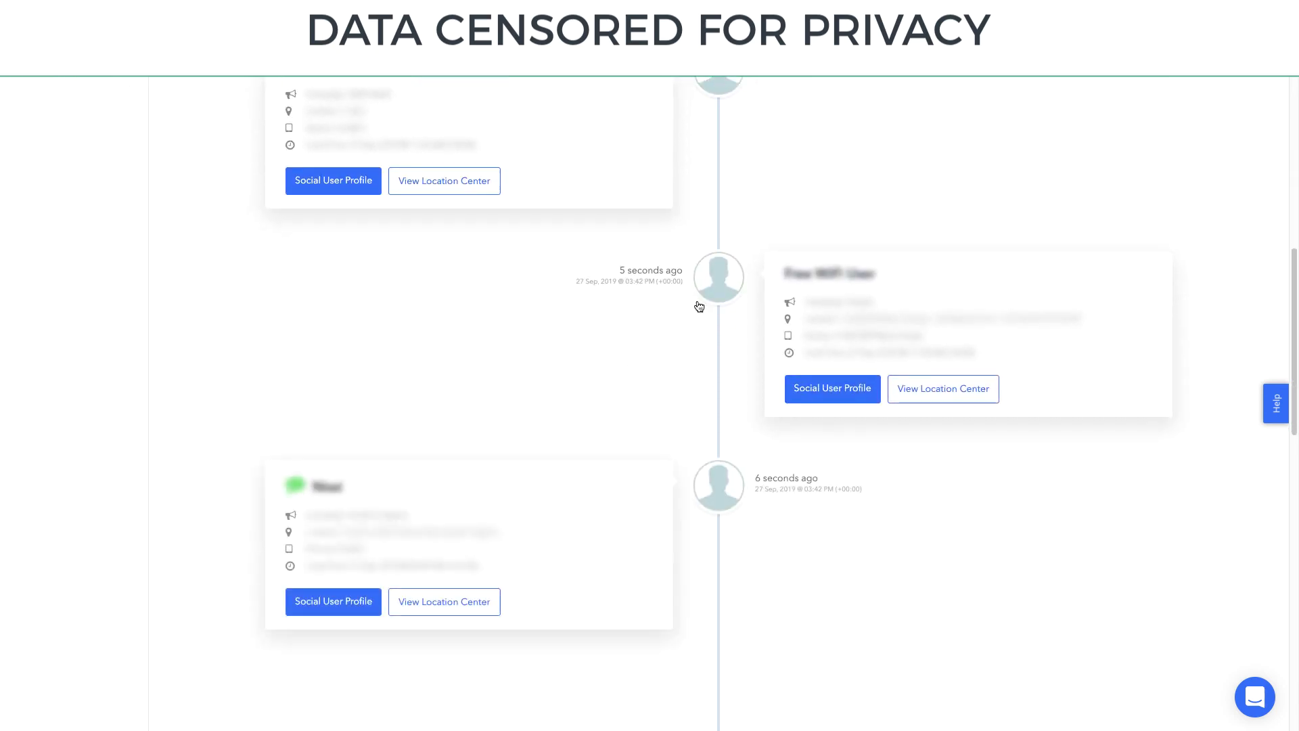
scroll(752, 378, down, 10)
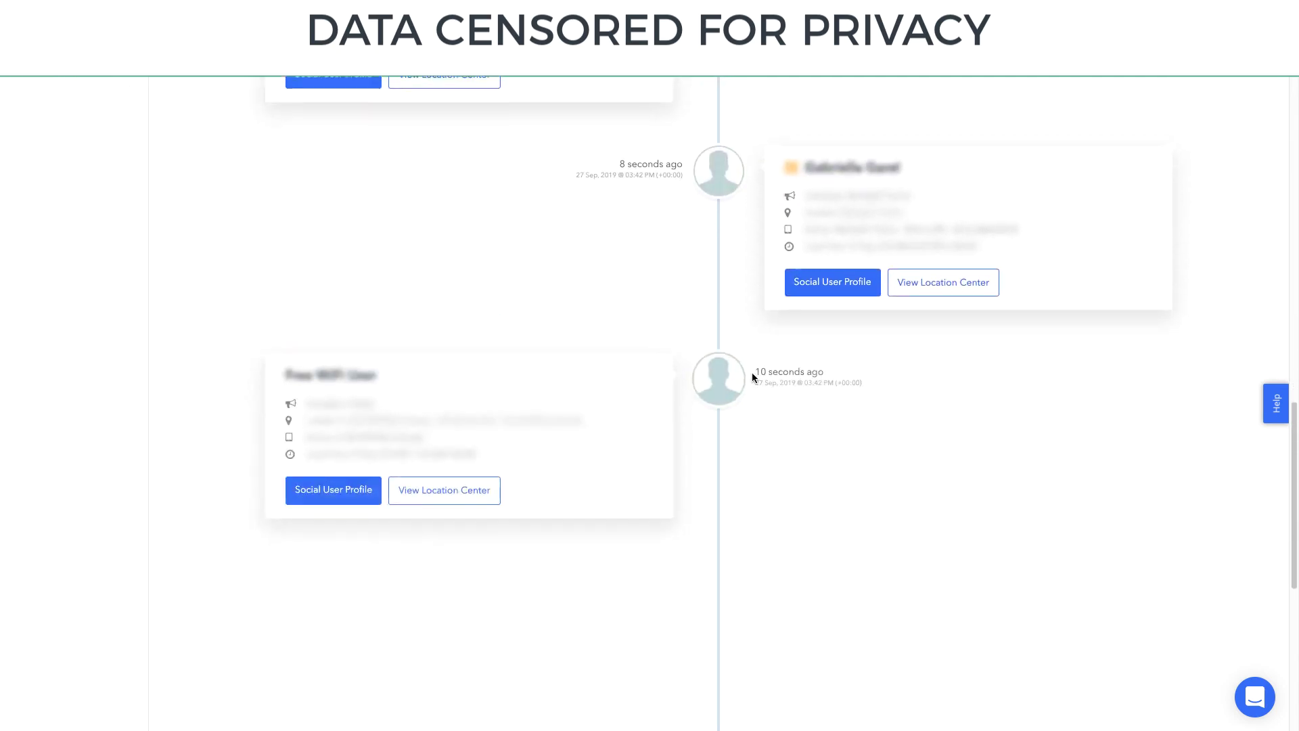
scroll(753, 378, down, 4)
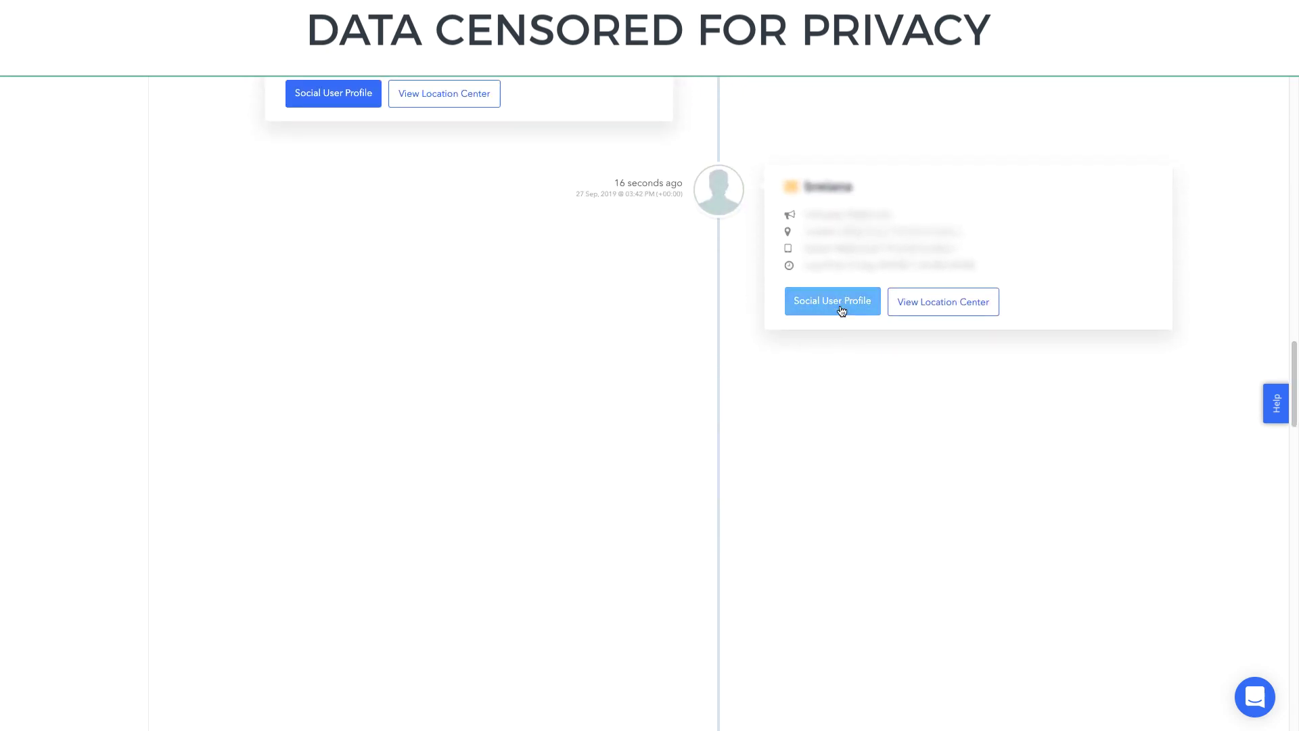
Inspect the guest seen 16 seconds ago: connection details, data usage, personal details and visit stats.
click(839, 305)
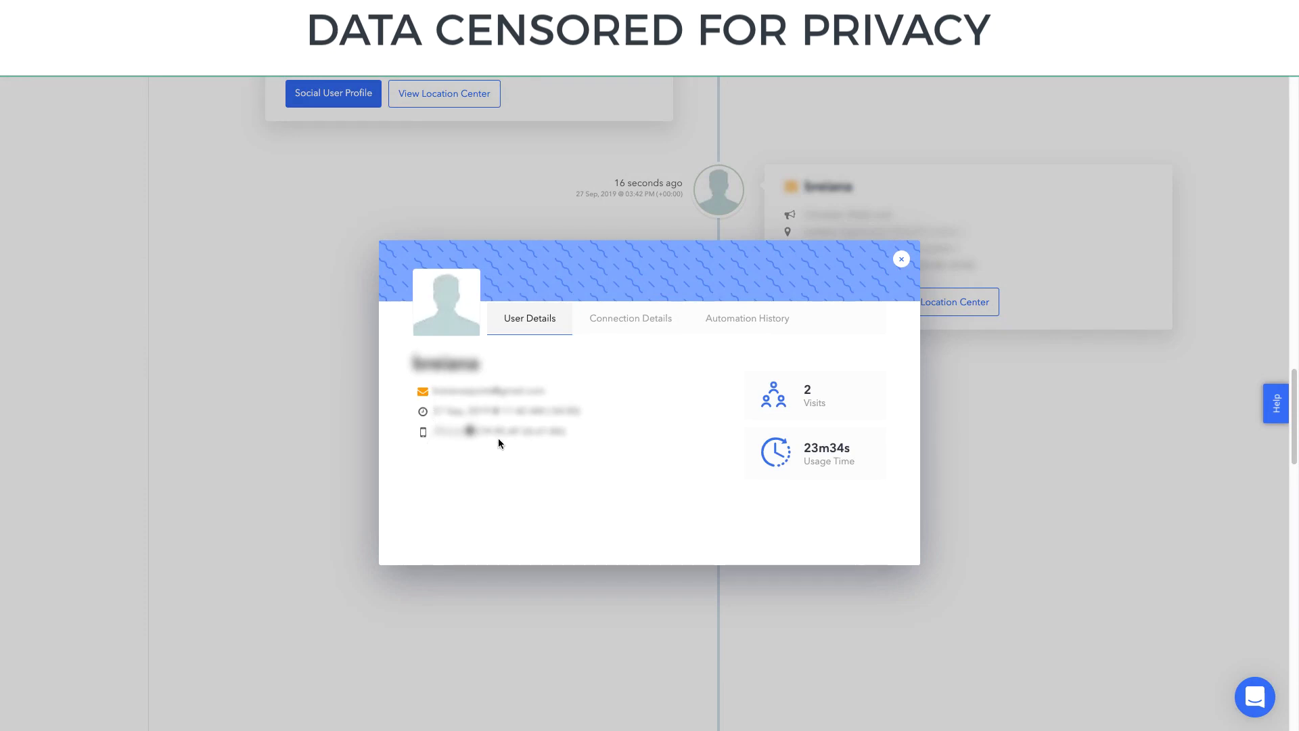
click(647, 321)
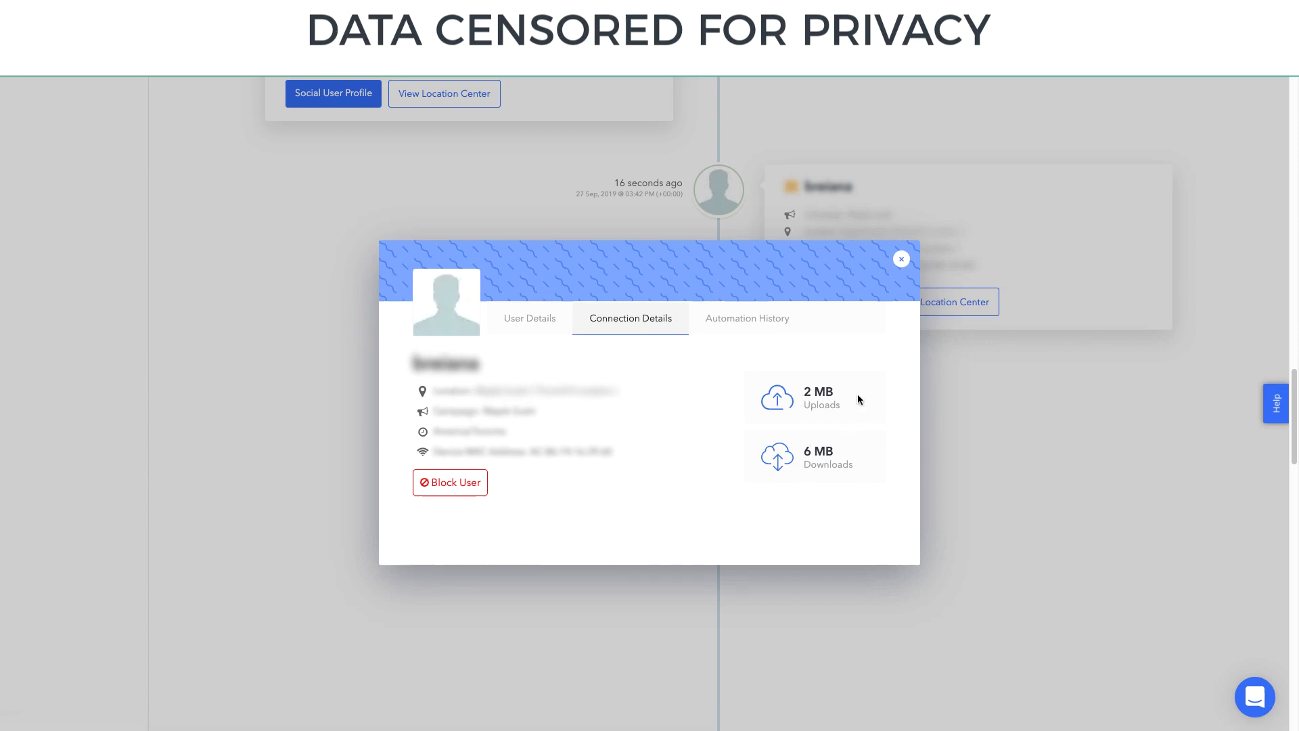
click(555, 330)
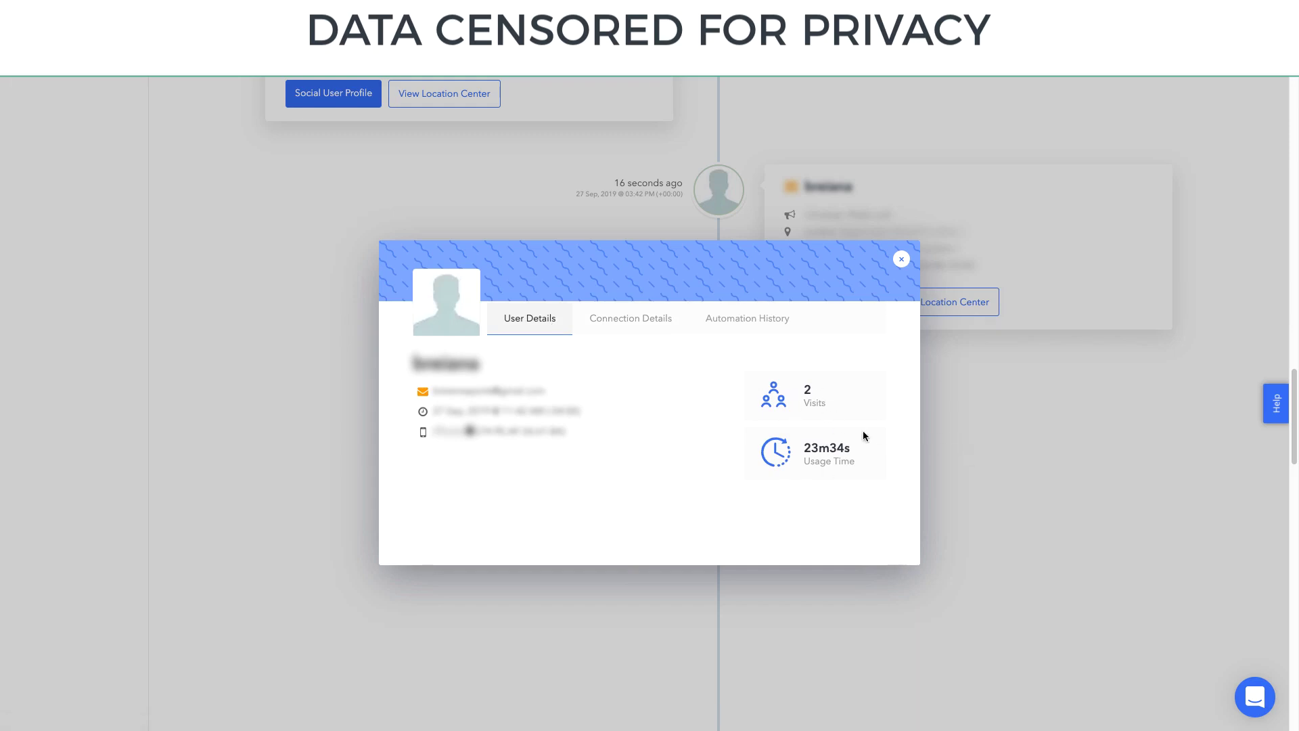
click(905, 260)
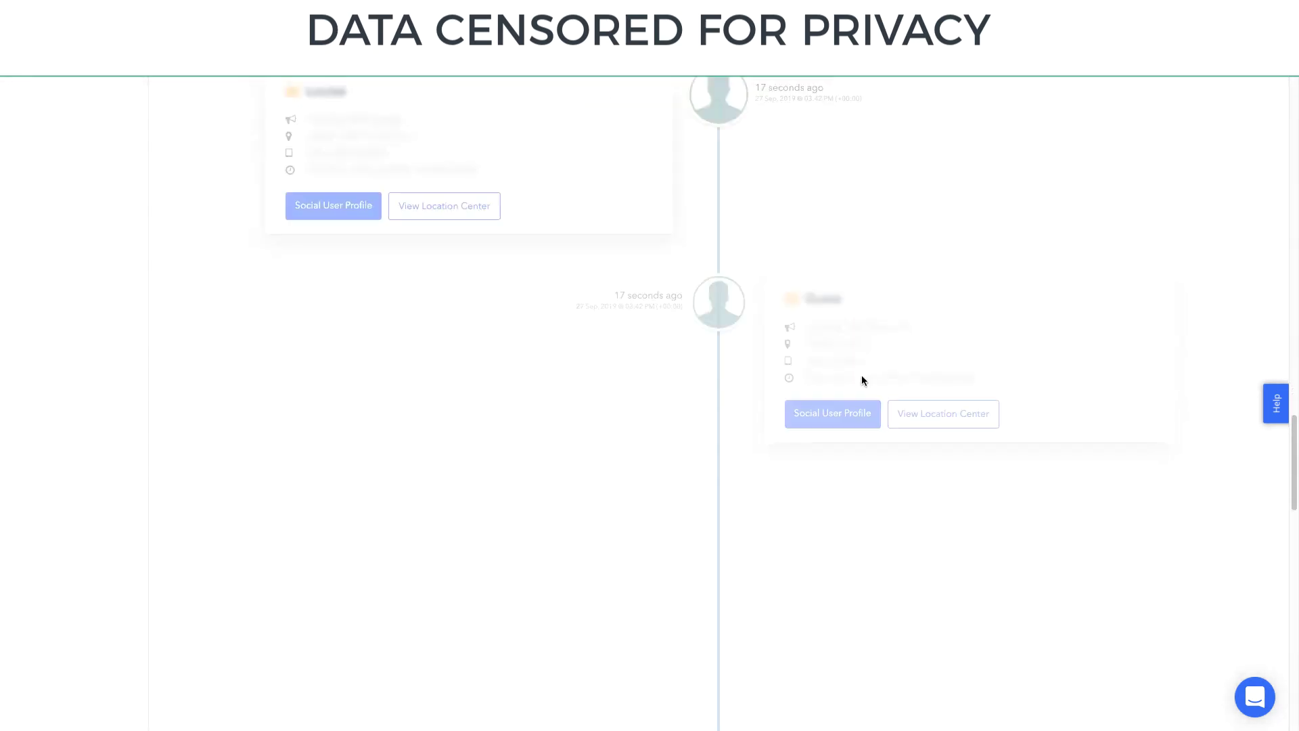
scroll(862, 375, down, 5)
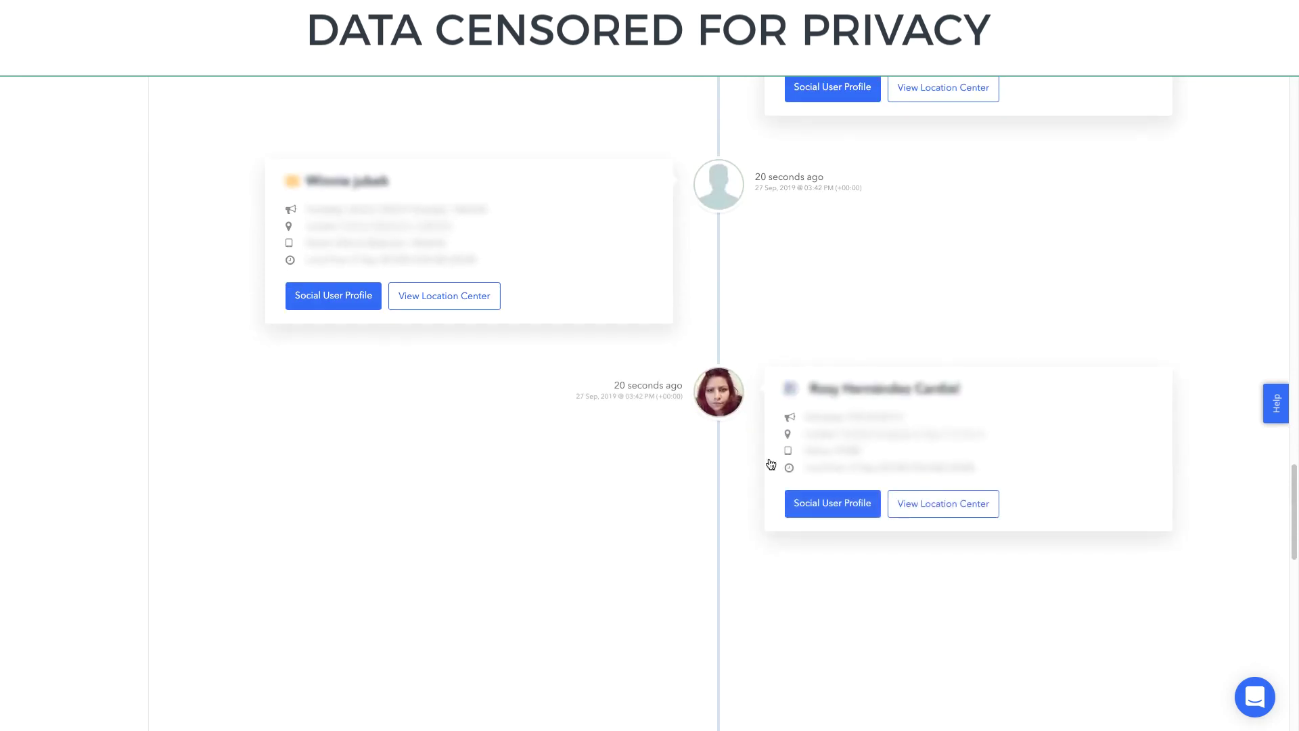
scroll(845, 523, down, 5)
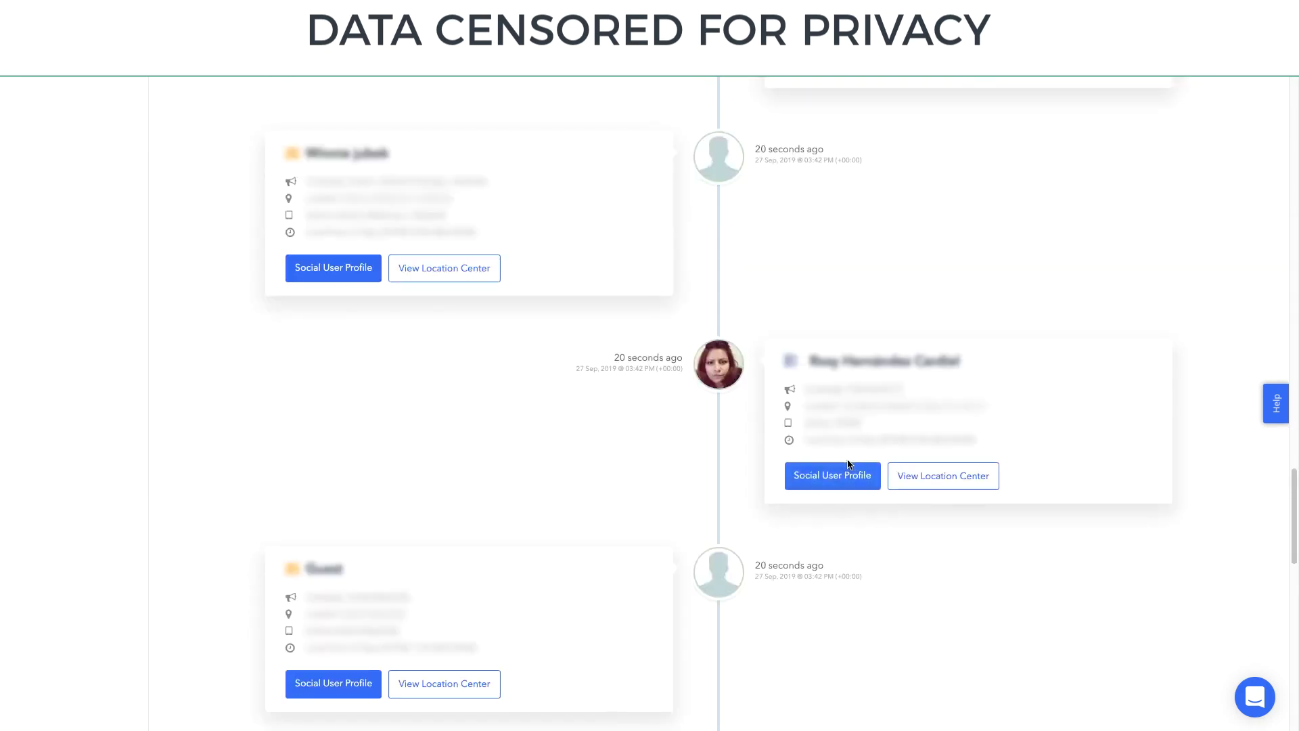
Check the profile of the guest with 107 visits, then scroll back up.
click(843, 474)
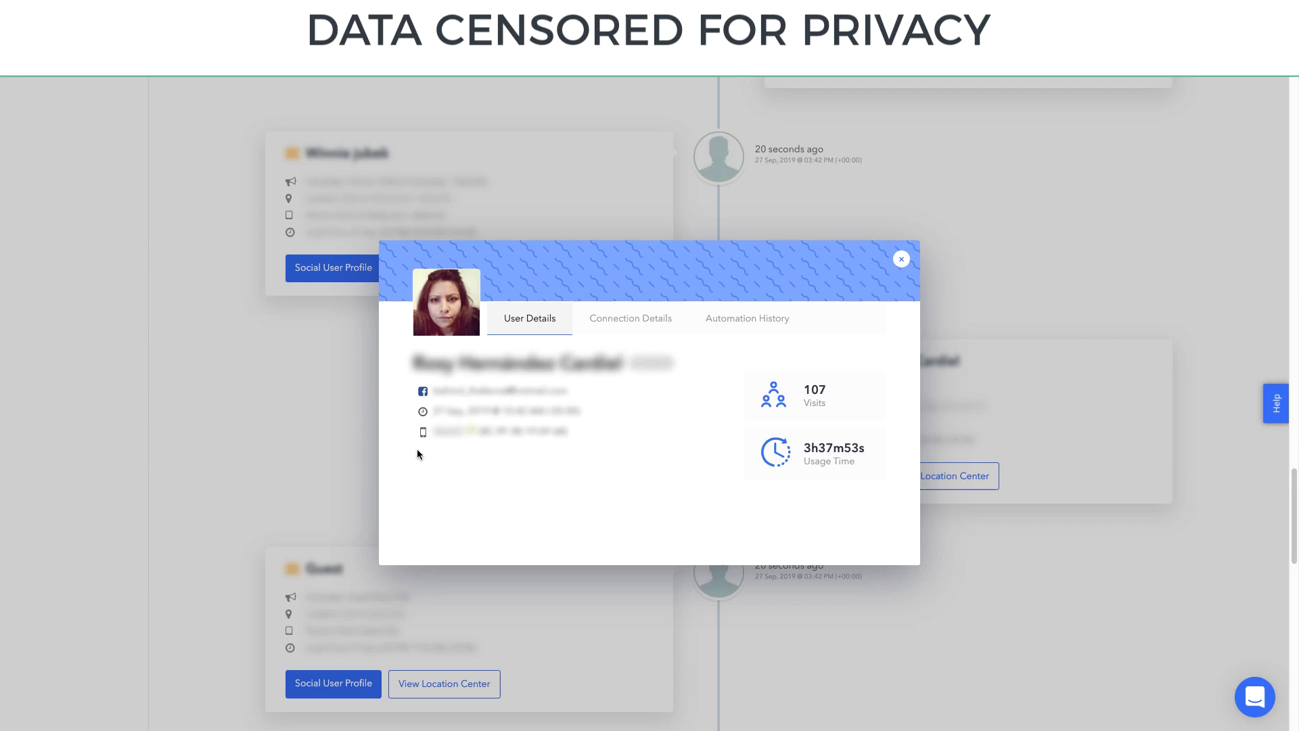
click(344, 401)
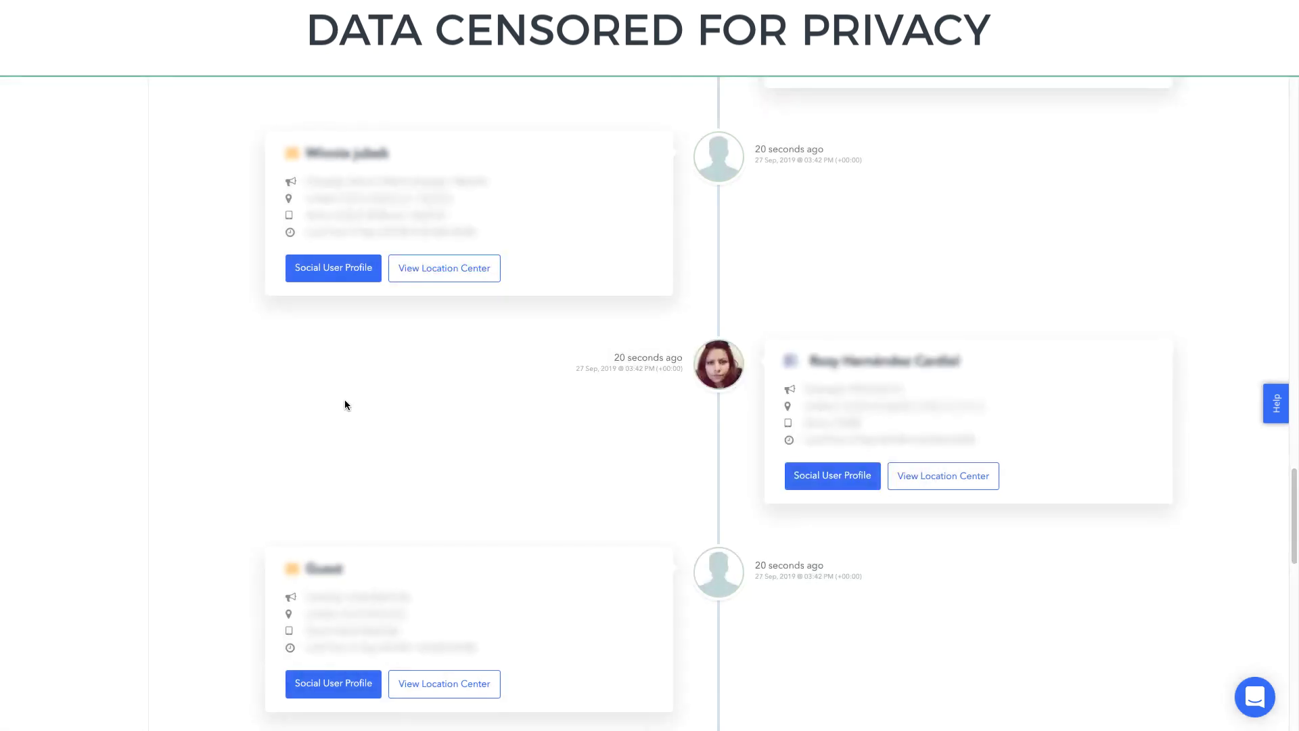
scroll(344, 400, down, 5)
scroll(343, 405, up, 2)
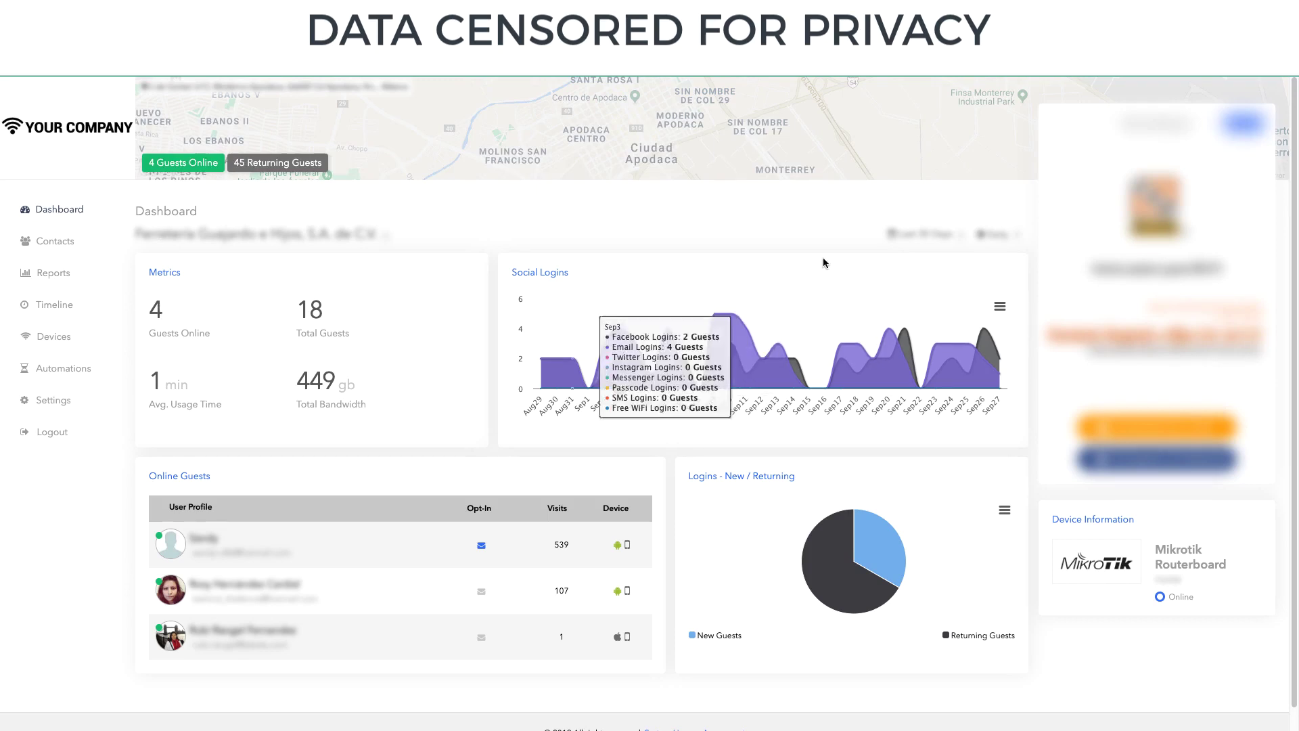
Browse the location's contacts list, then its automations and devices pages.
click(70, 242)
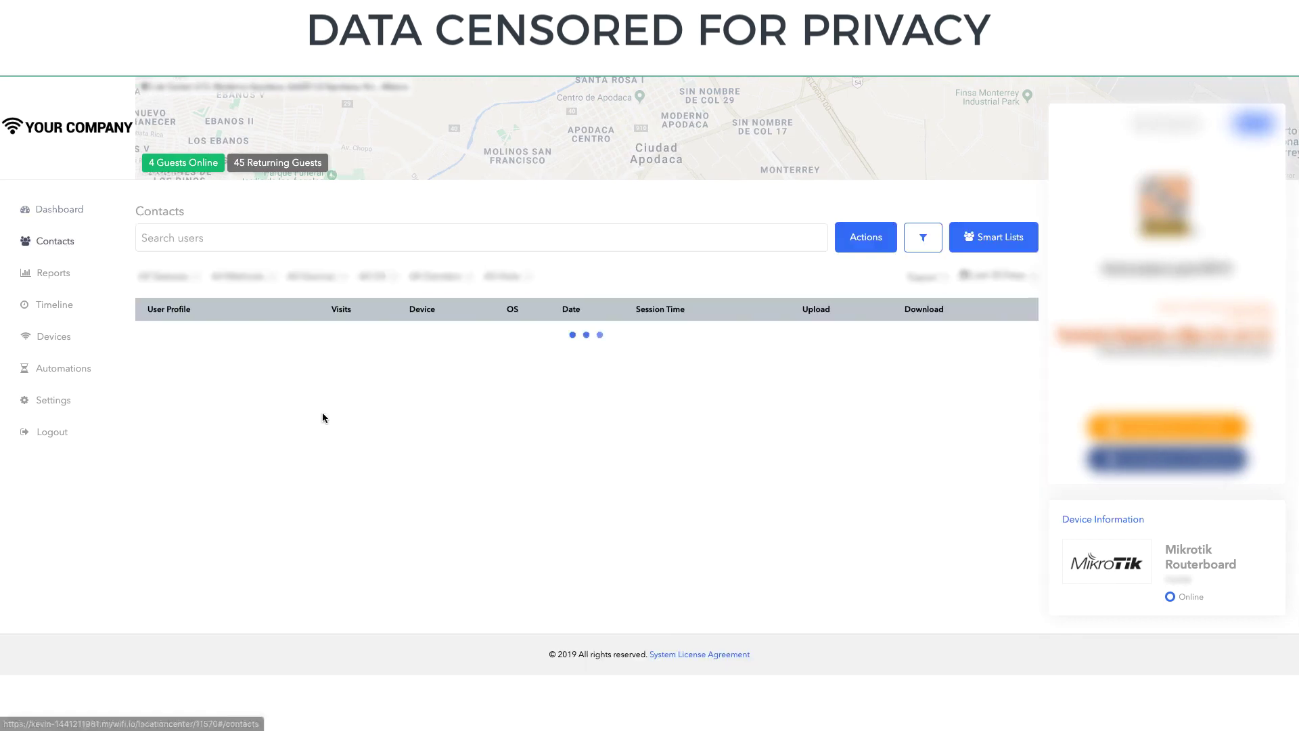
scroll(374, 467, down, 3)
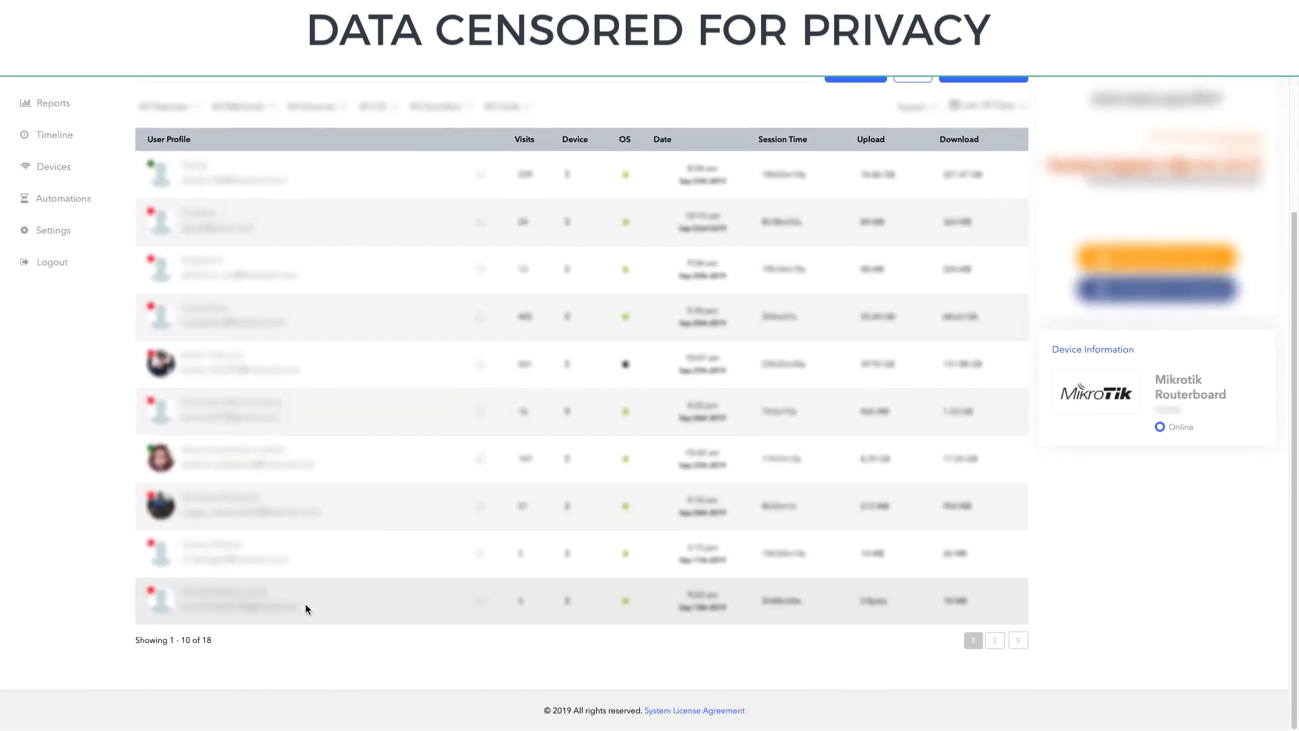
scroll(472, 535, up, 3)
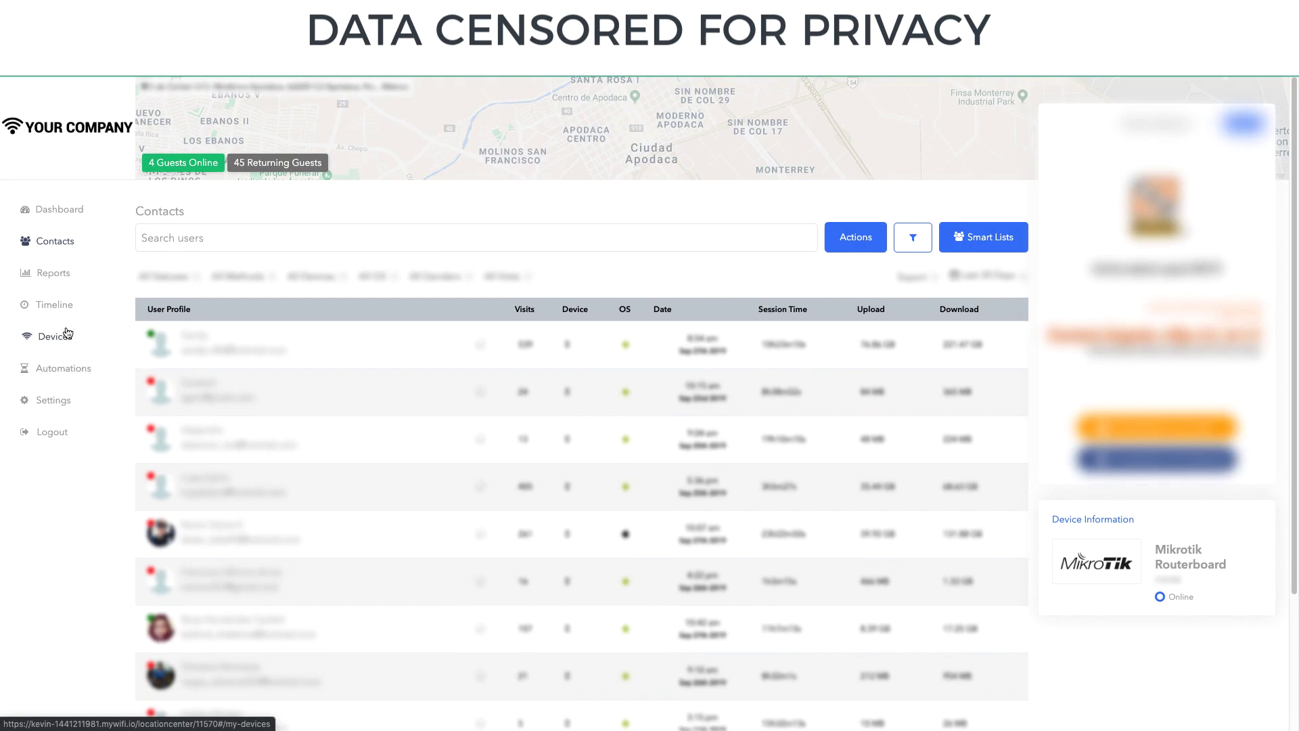
click(68, 374)
click(55, 337)
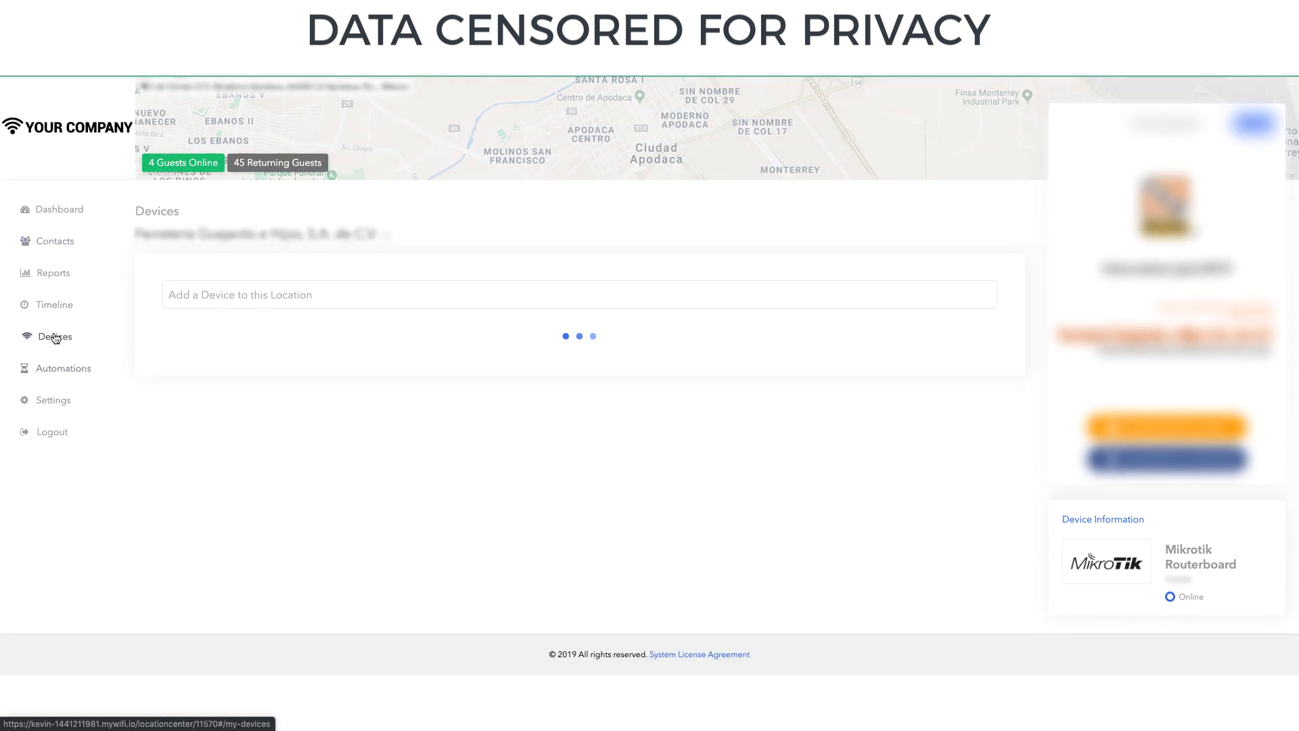
Scroll through the location timeline's guest visits, then show the browser's back-history list.
click(51, 305)
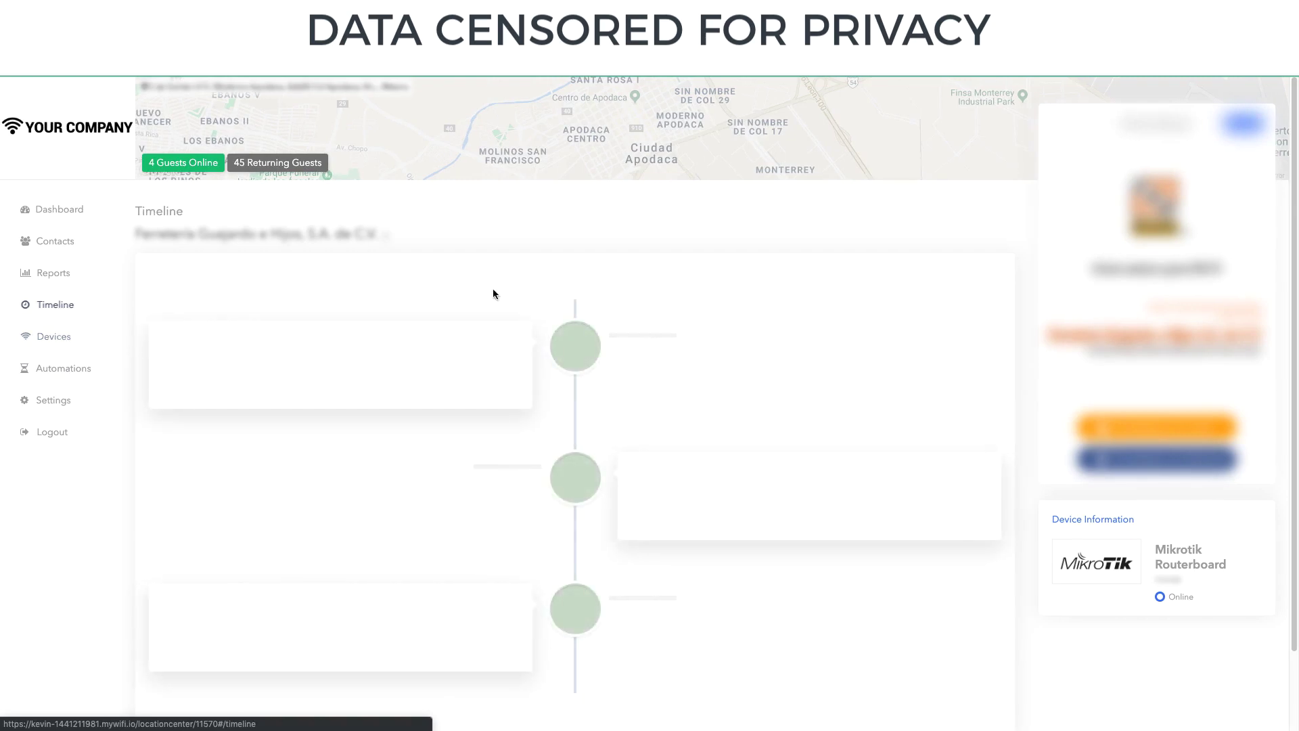
scroll(549, 331, down, 4)
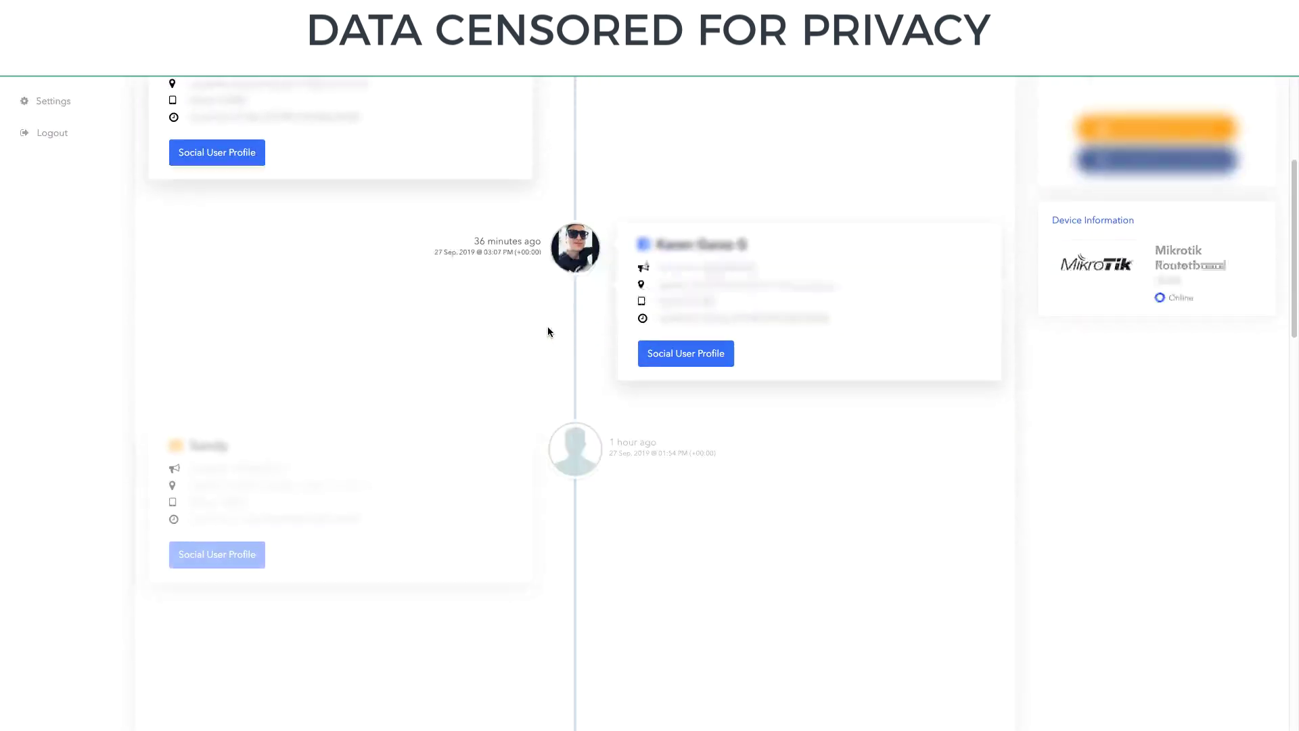
scroll(549, 331, down, 9)
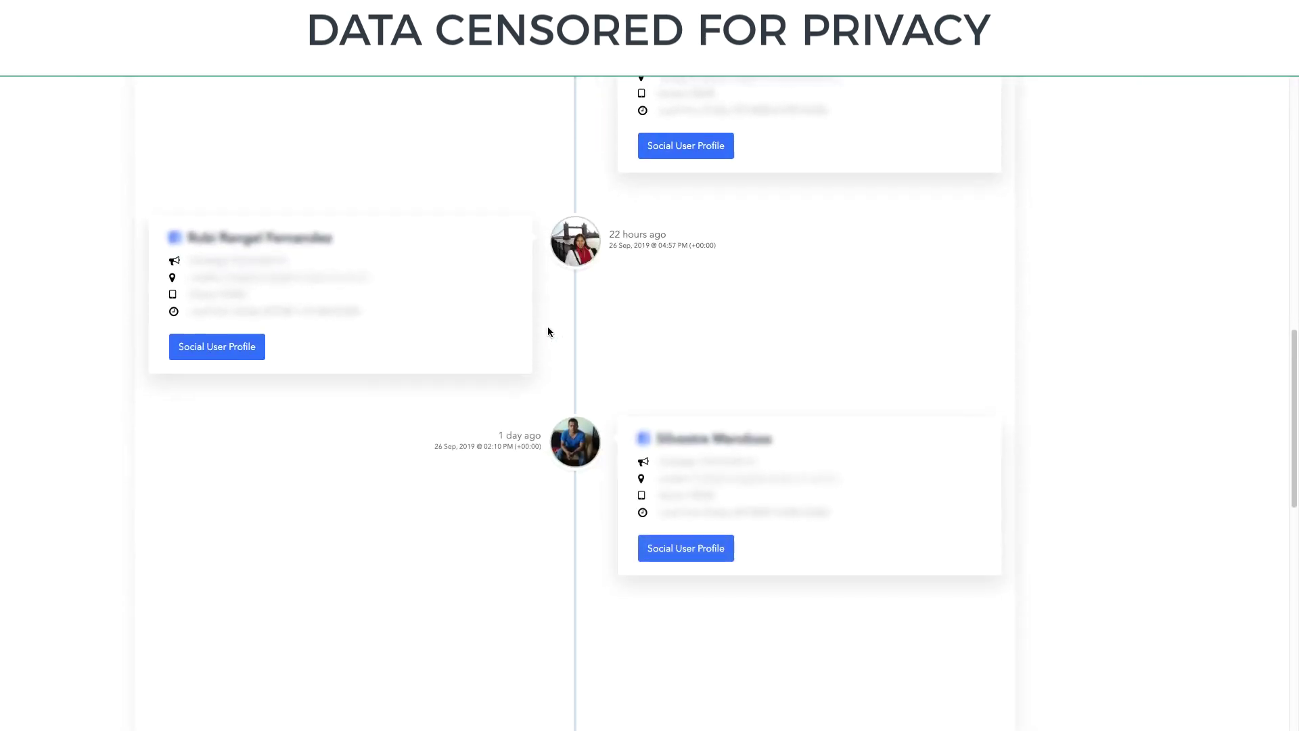
scroll(548, 331, down, 5)
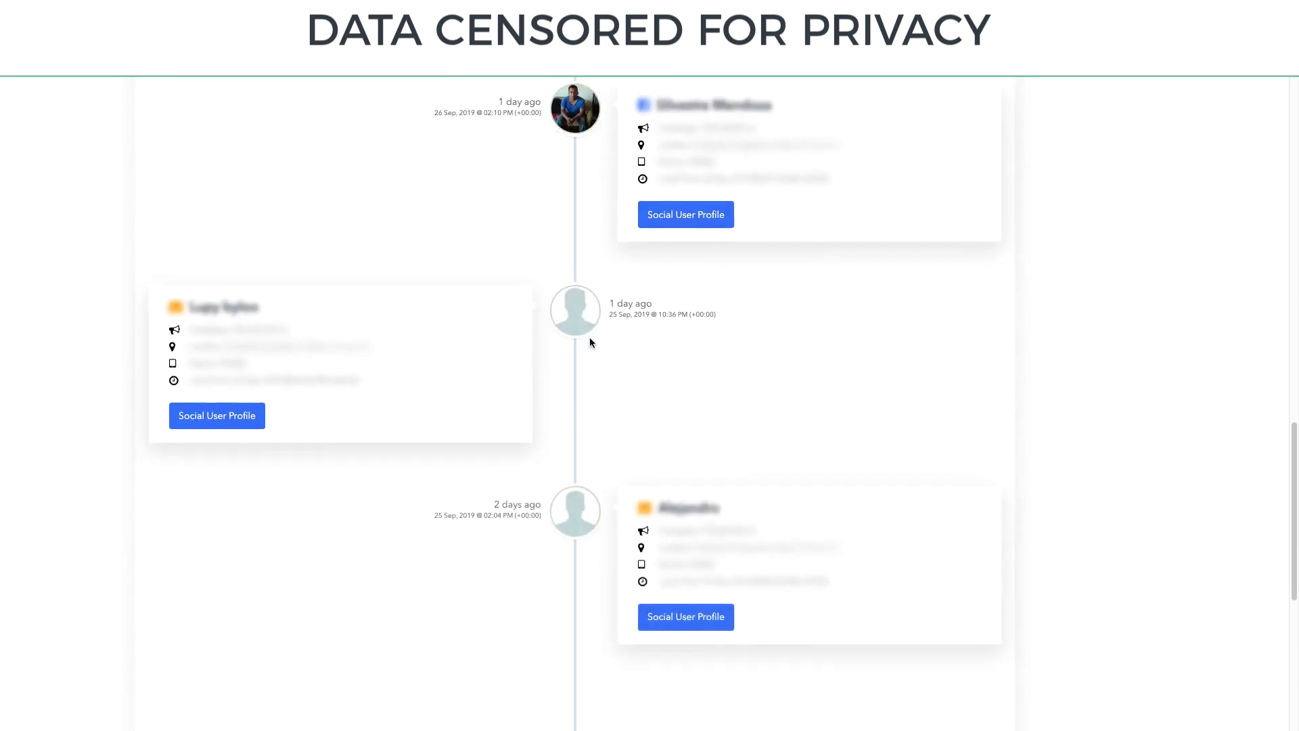
scroll(590, 342, down, 3)
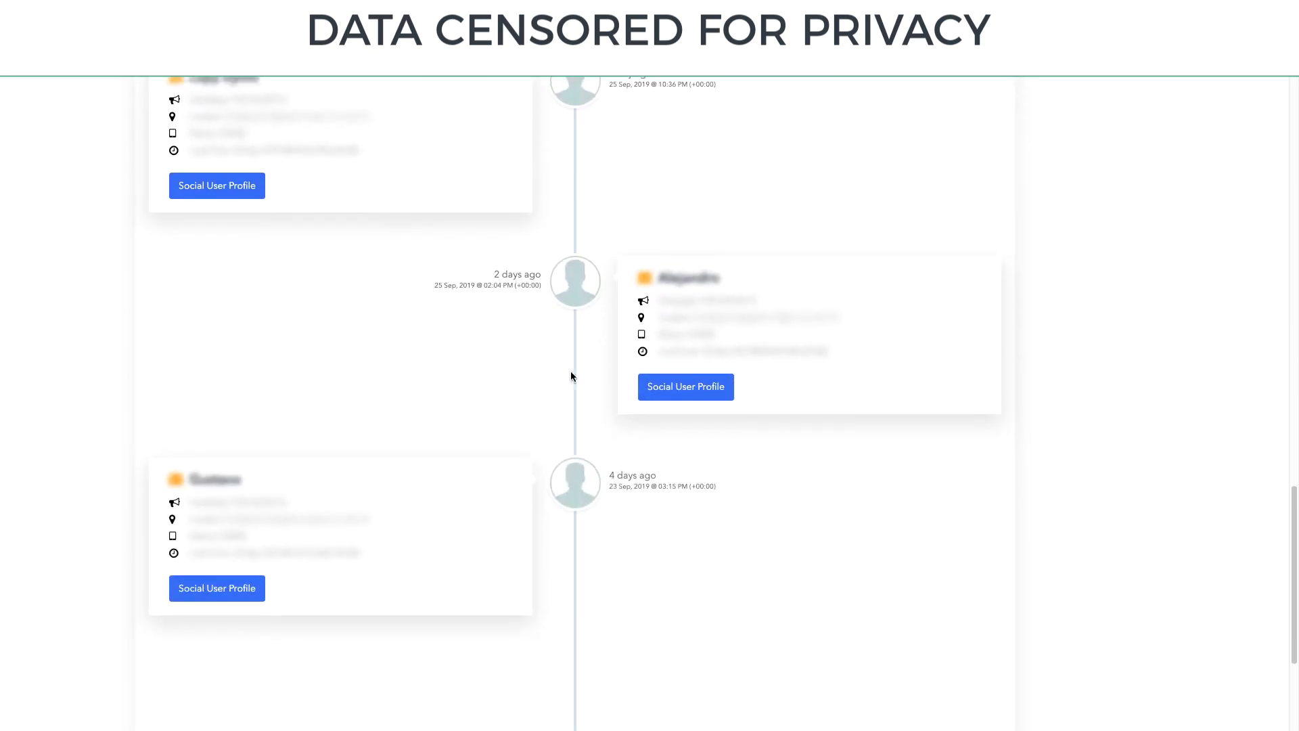
scroll(570, 453, down, 2)
scroll(572, 457, up, 3)
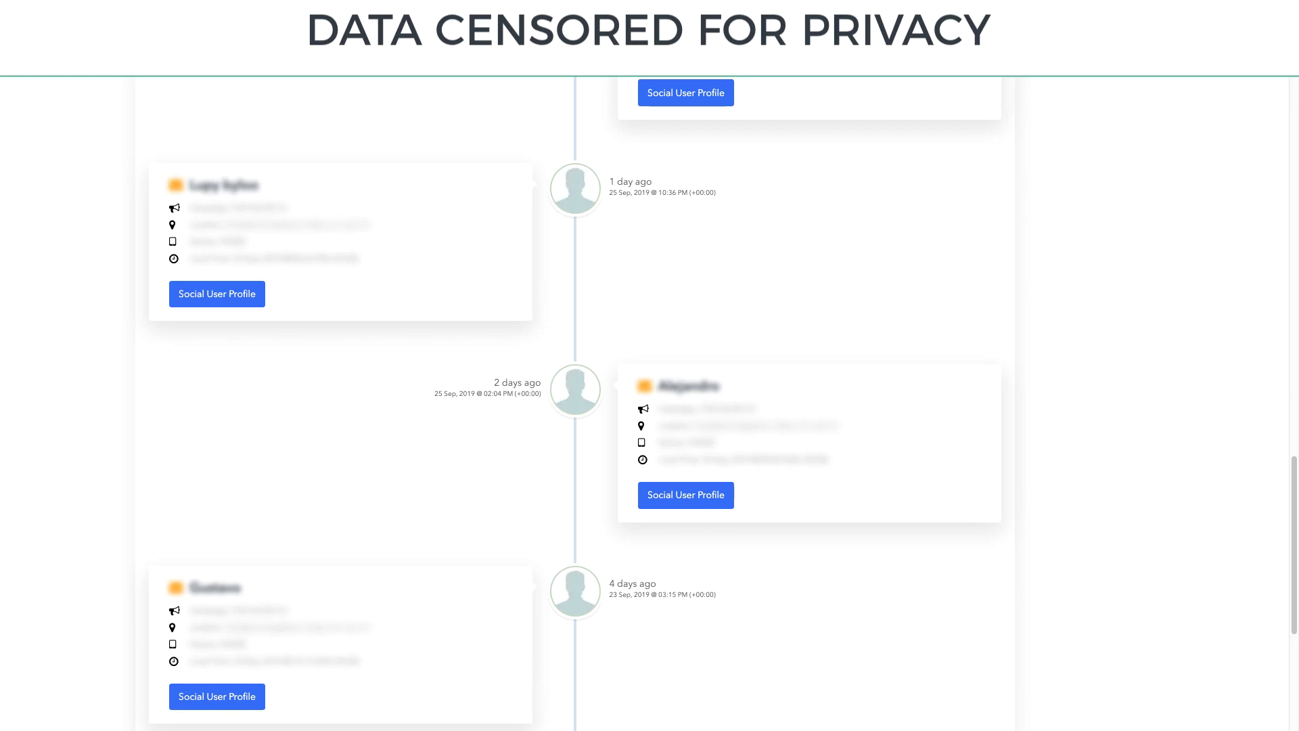
click(27, 68)
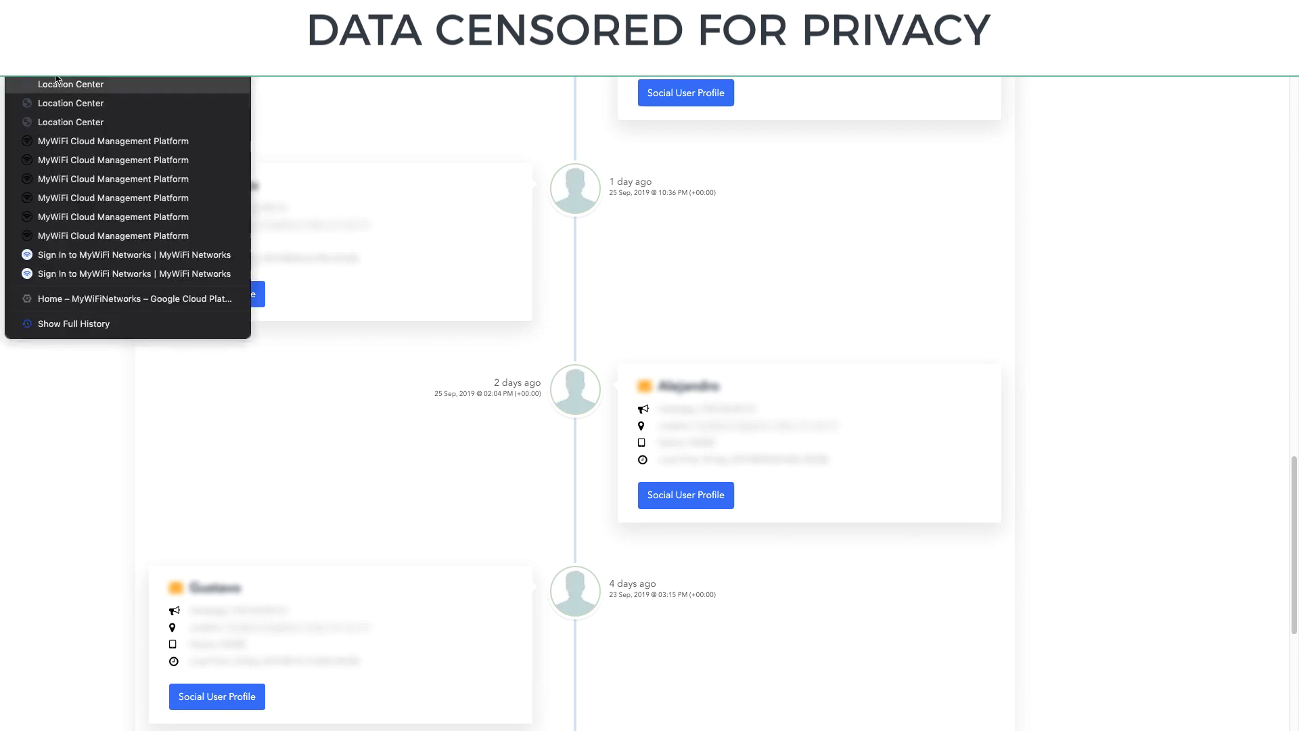
Go via the live timeline to Analytics and open the sixth top location's dashboard.
click(91, 124)
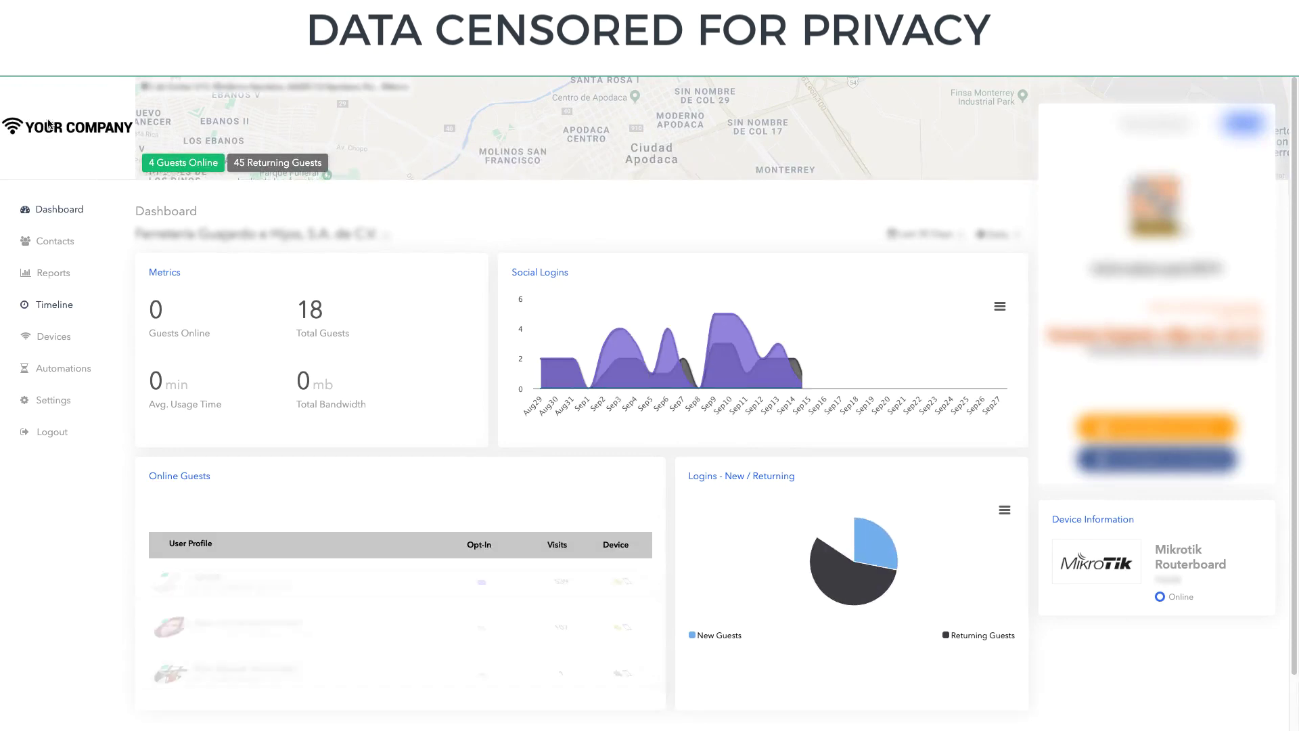
click(54, 305)
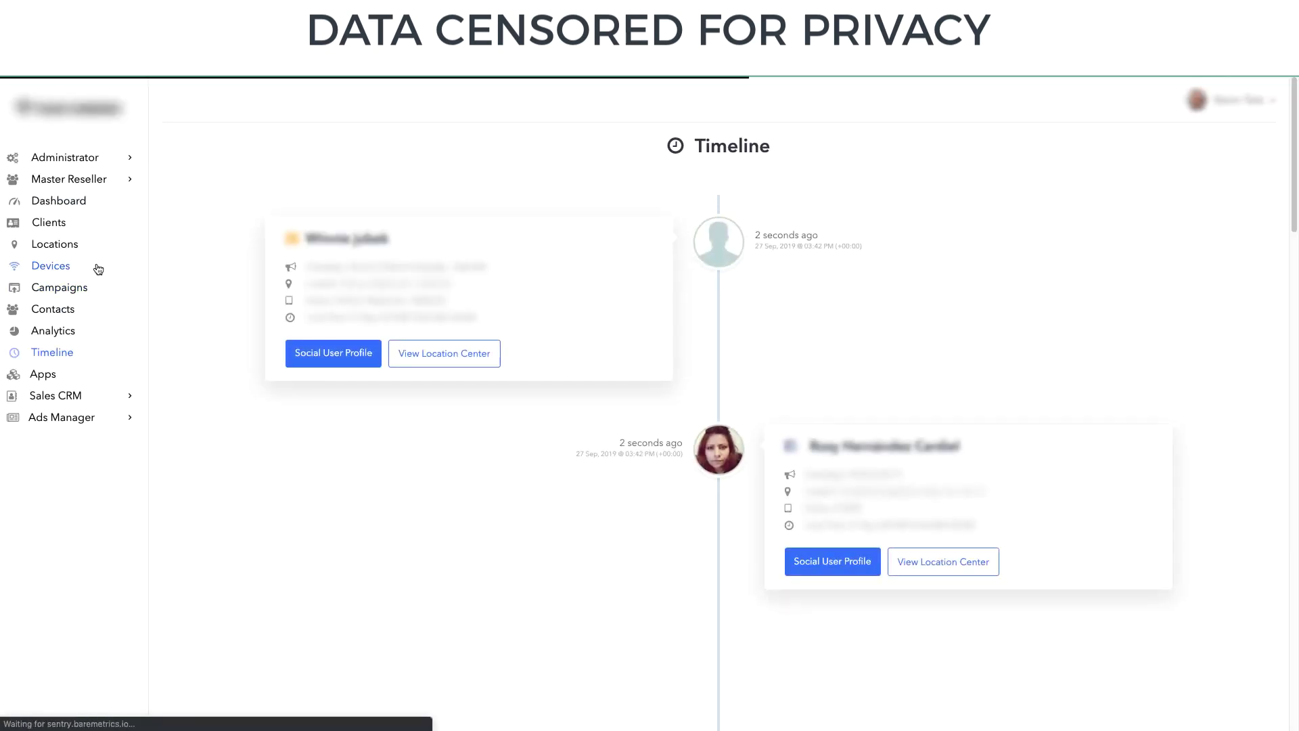
click(61, 329)
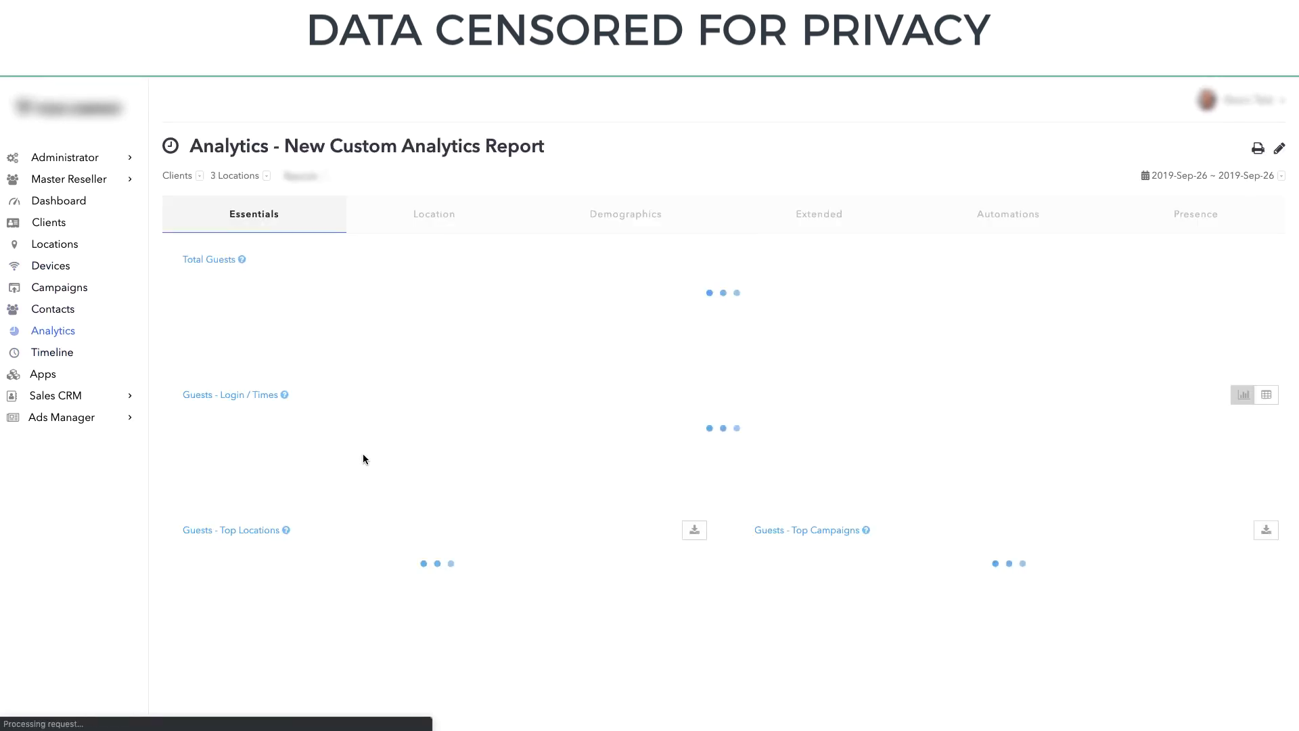
scroll(363, 456, down, 3)
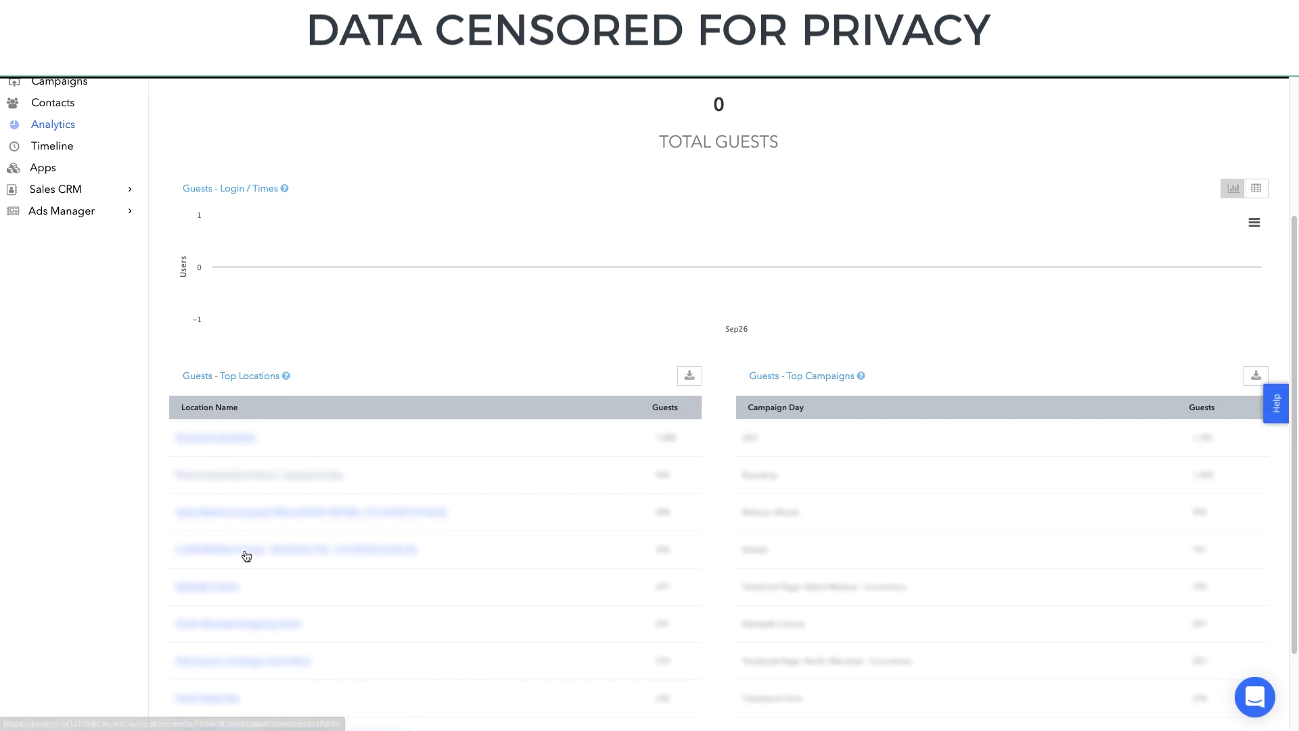
click(245, 625)
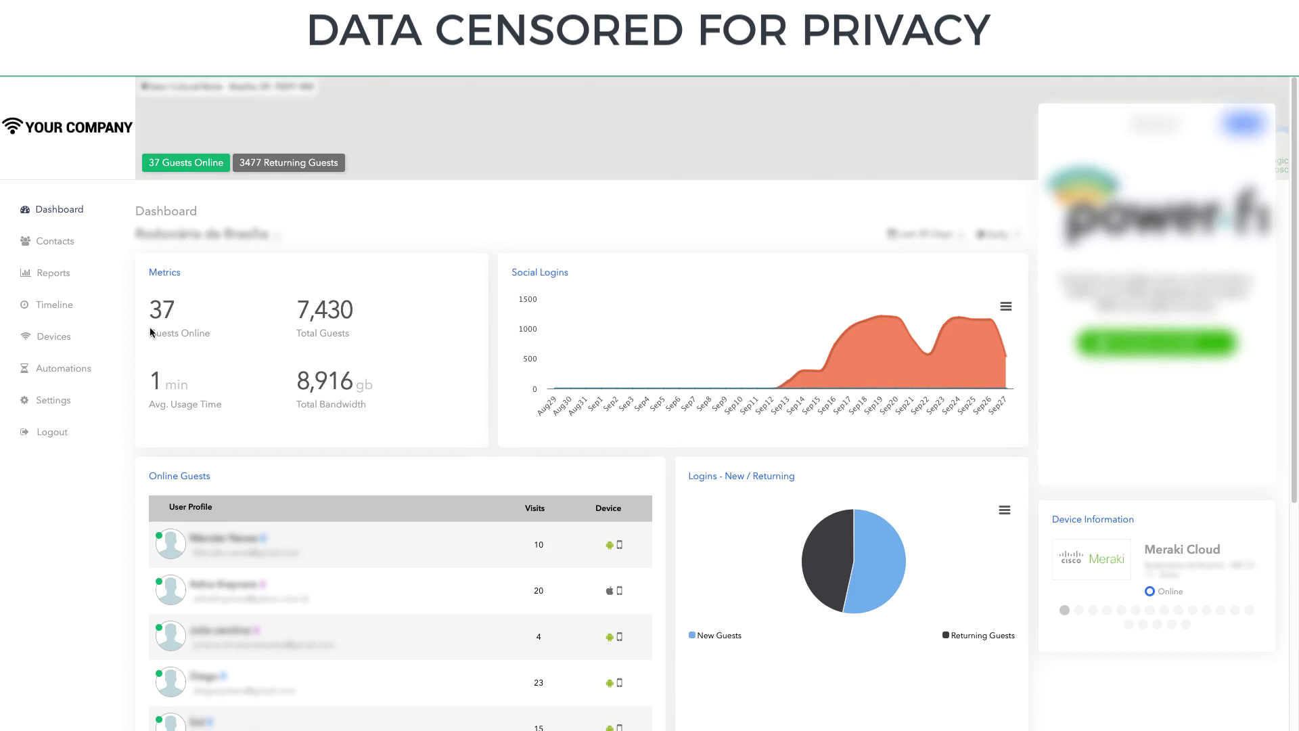
Check the dashboard's date-range choices without changing them, then scroll through its metrics.
click(963, 241)
click(450, 272)
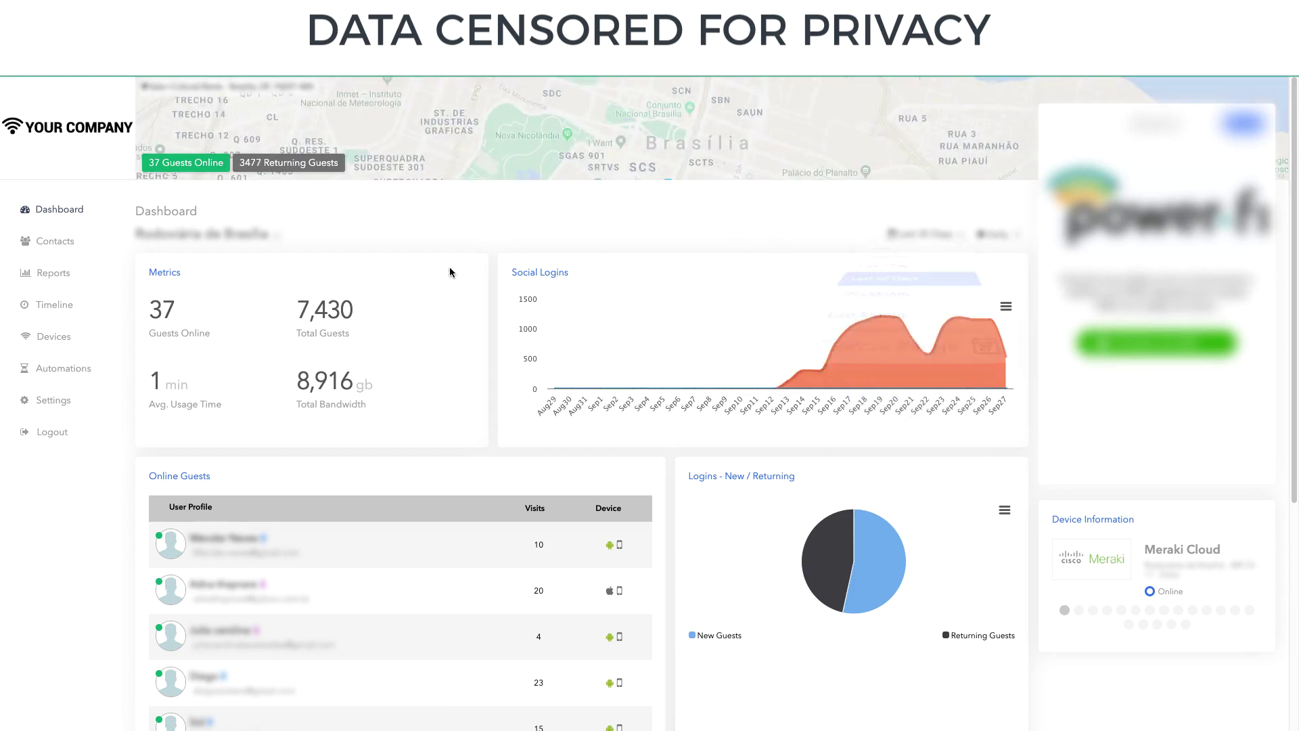
scroll(592, 368, down, 3)
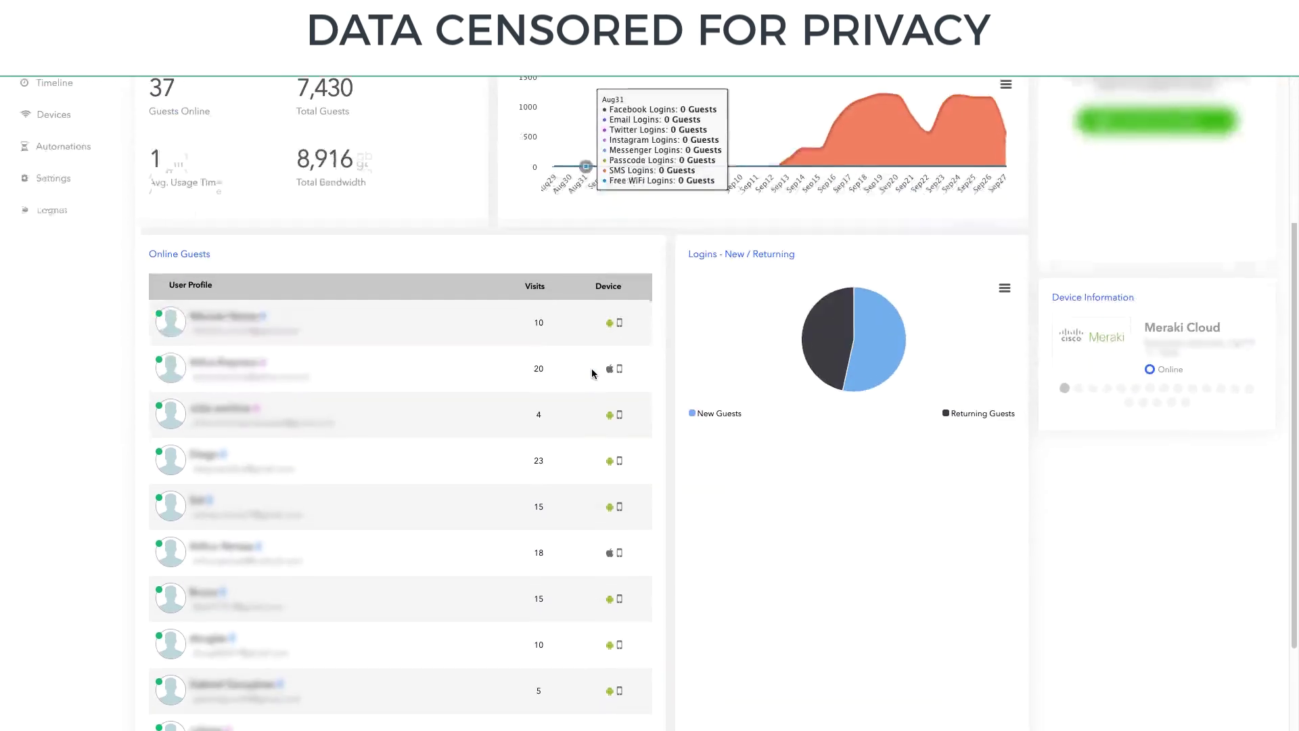
scroll(592, 368, down, 1)
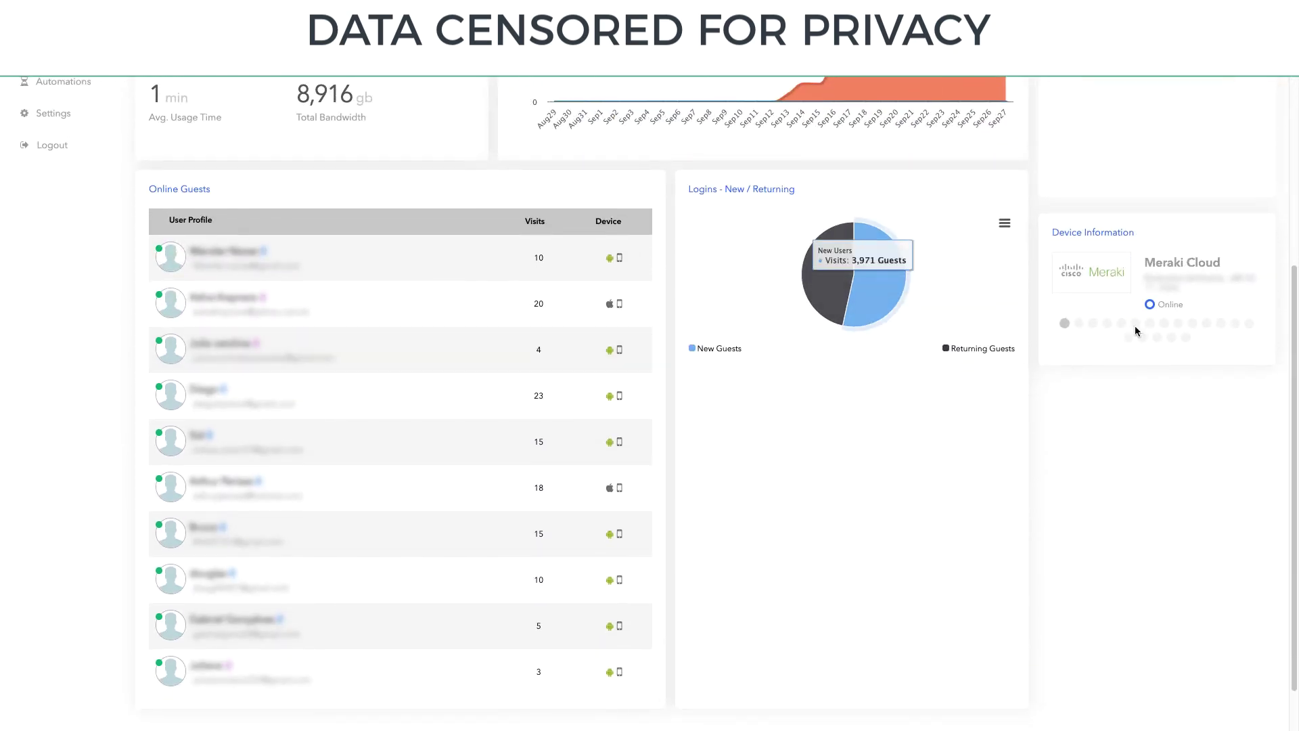
scroll(998, 374, up, 4)
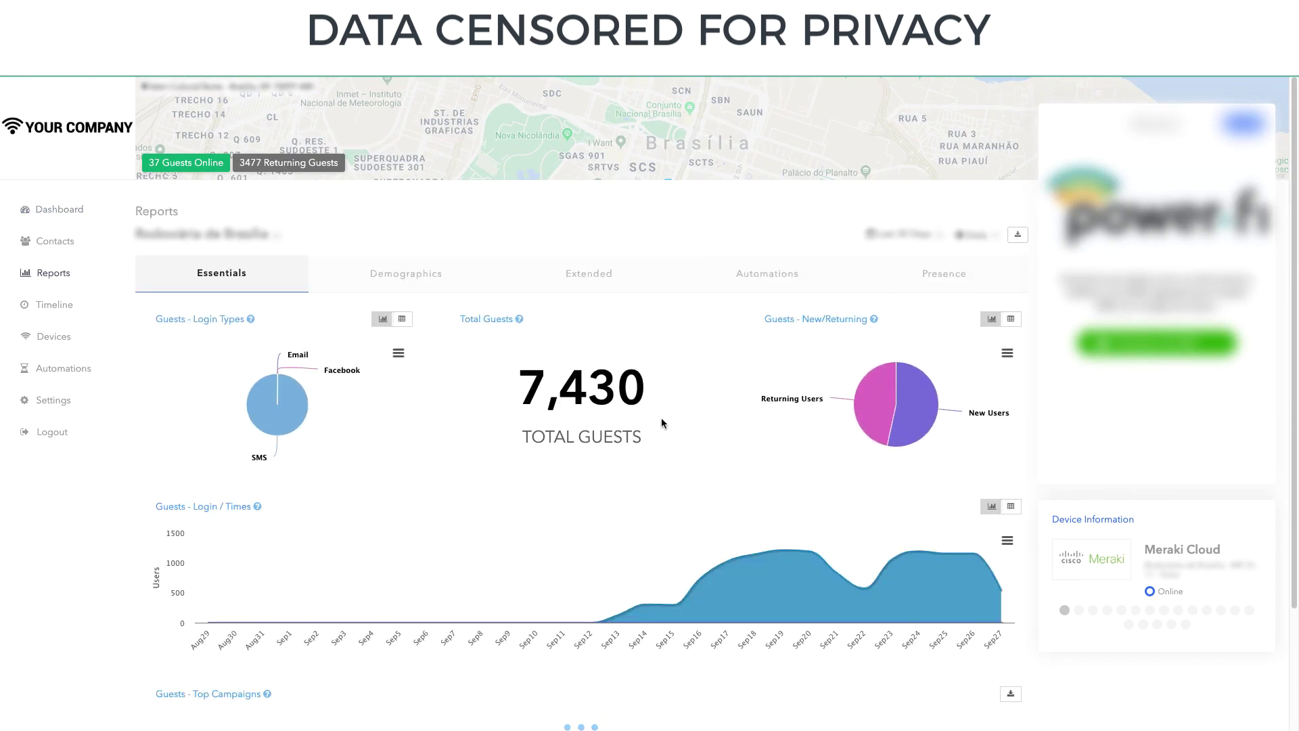
Switch the report to Demographics and inspect the email-domain and gender pies (47.8% female).
scroll(661, 423, down, 1)
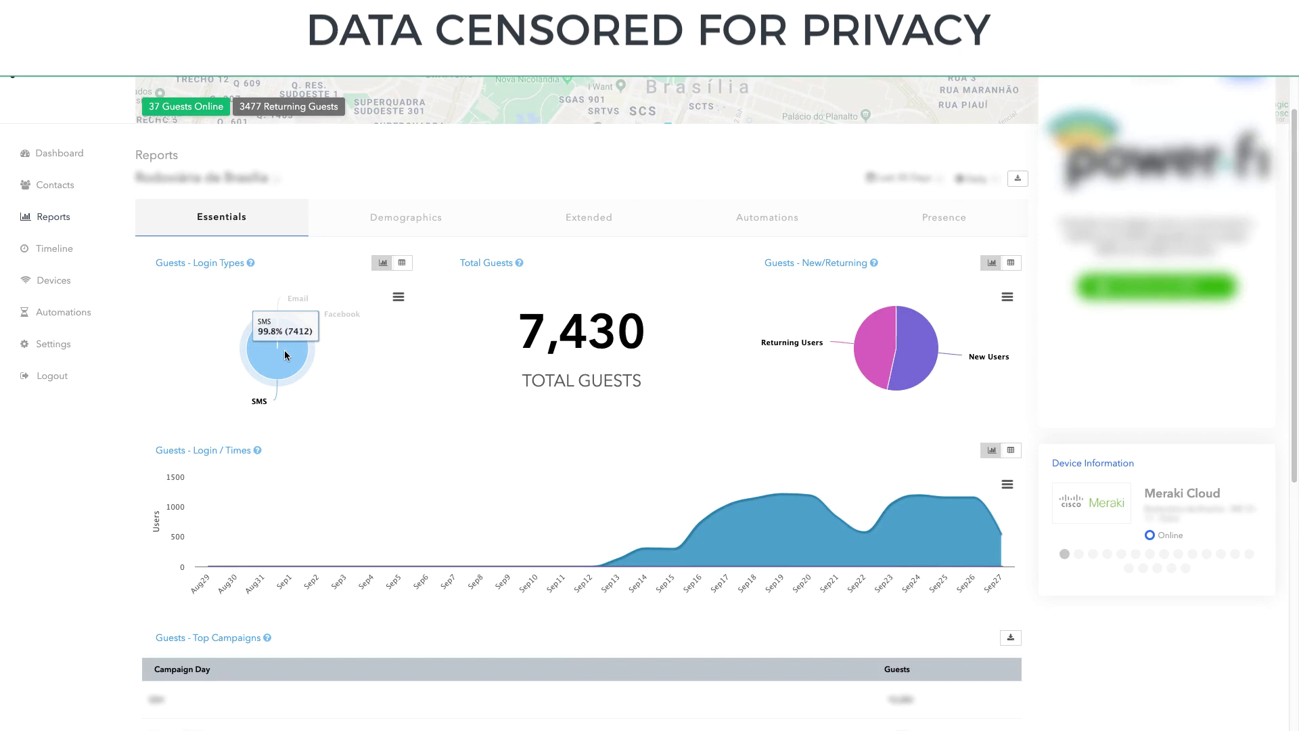
click(434, 209)
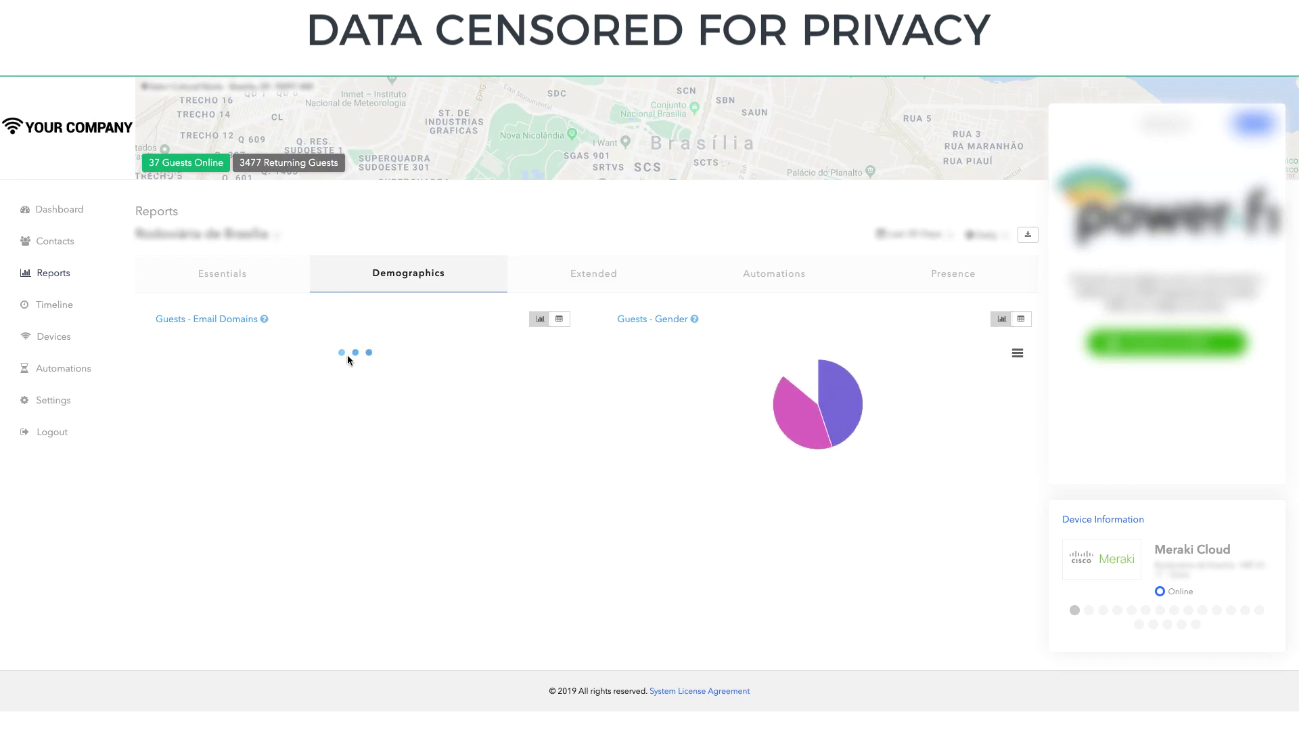
mouse_move(377, 438)
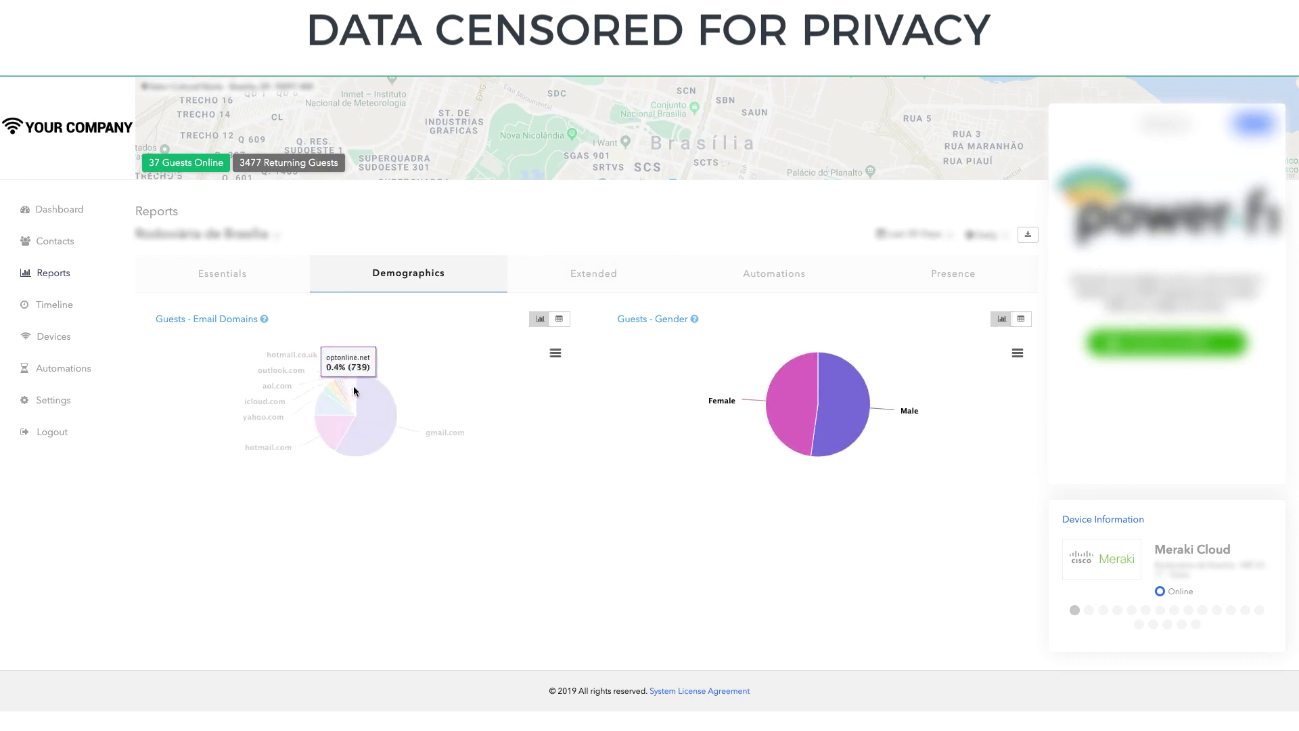
mouse_move(821, 409)
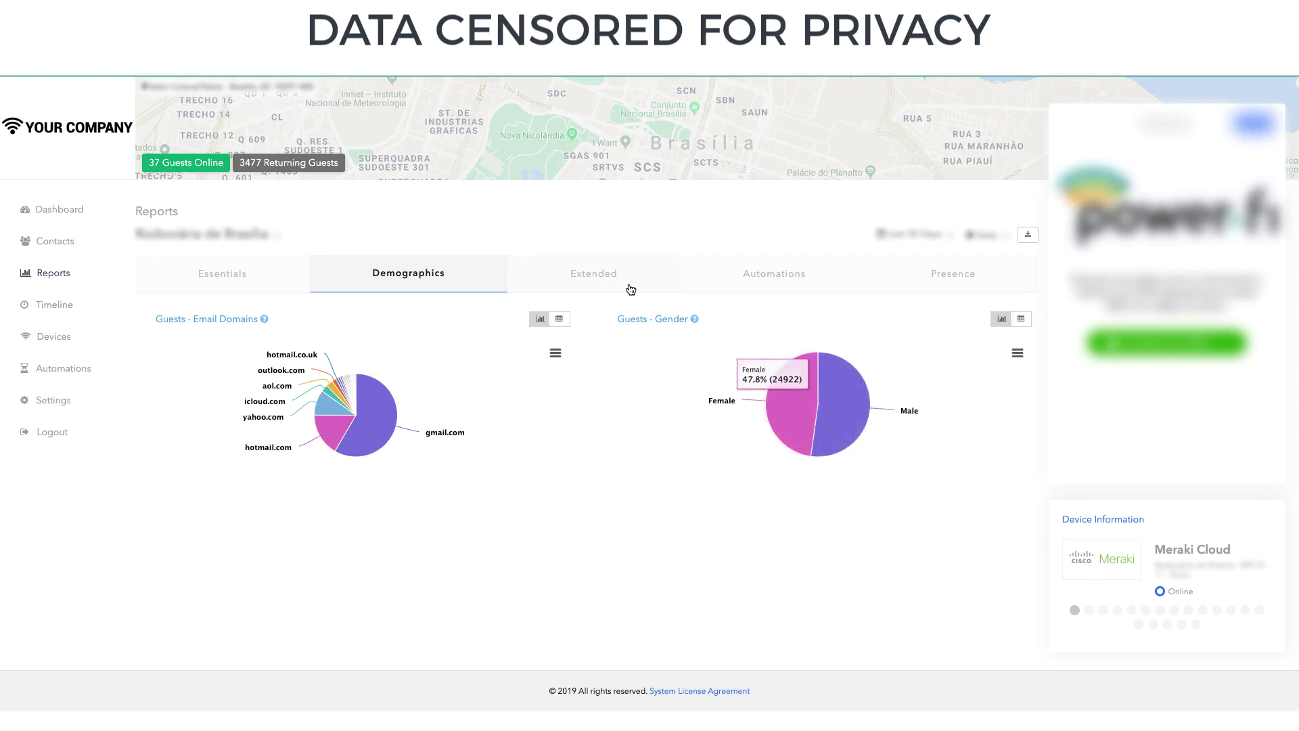
click(958, 273)
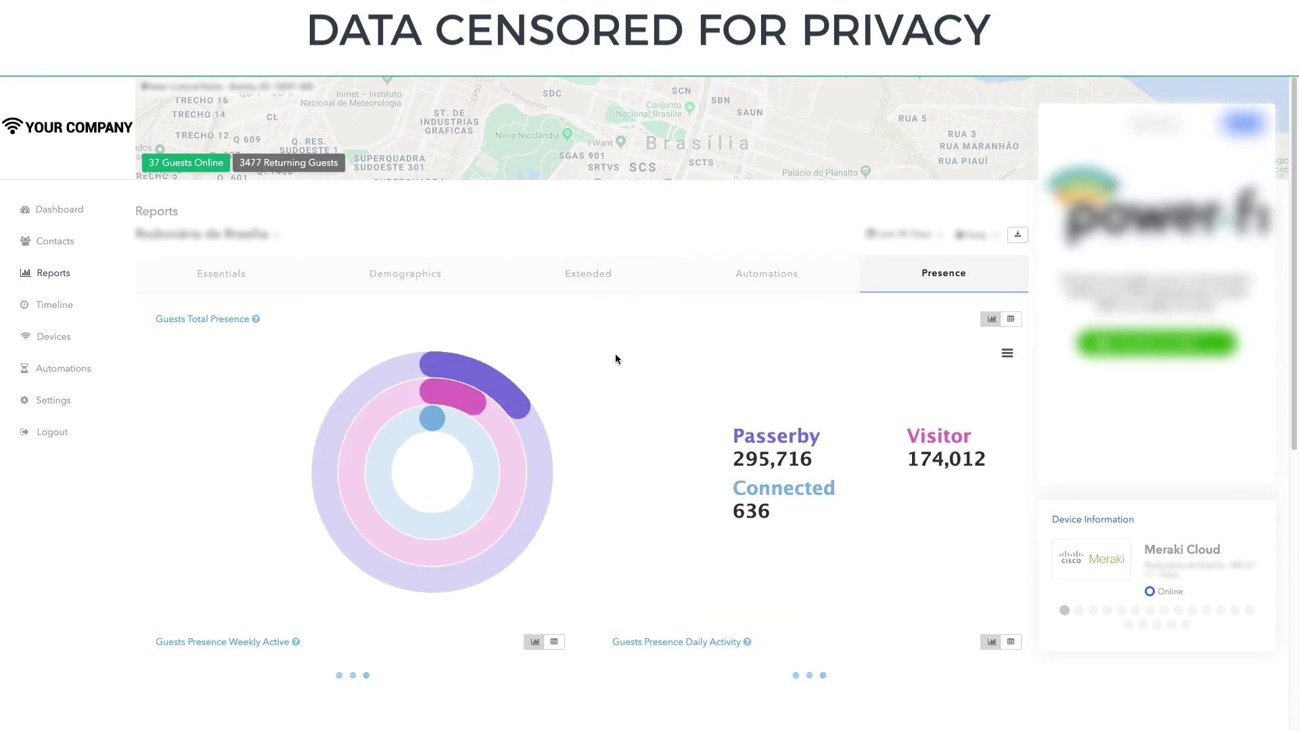
scroll(623, 364, down, 2)
scroll(622, 364, down, 2)
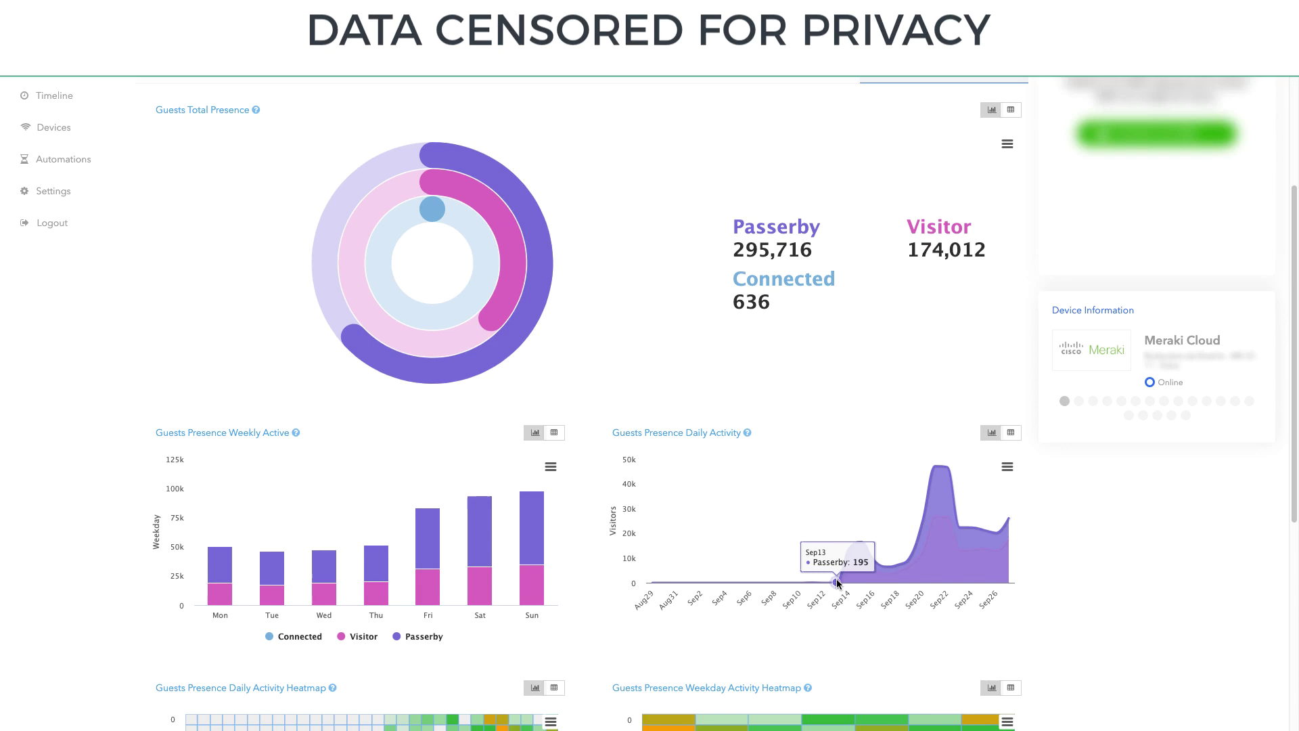
scroll(837, 584, down, 1)
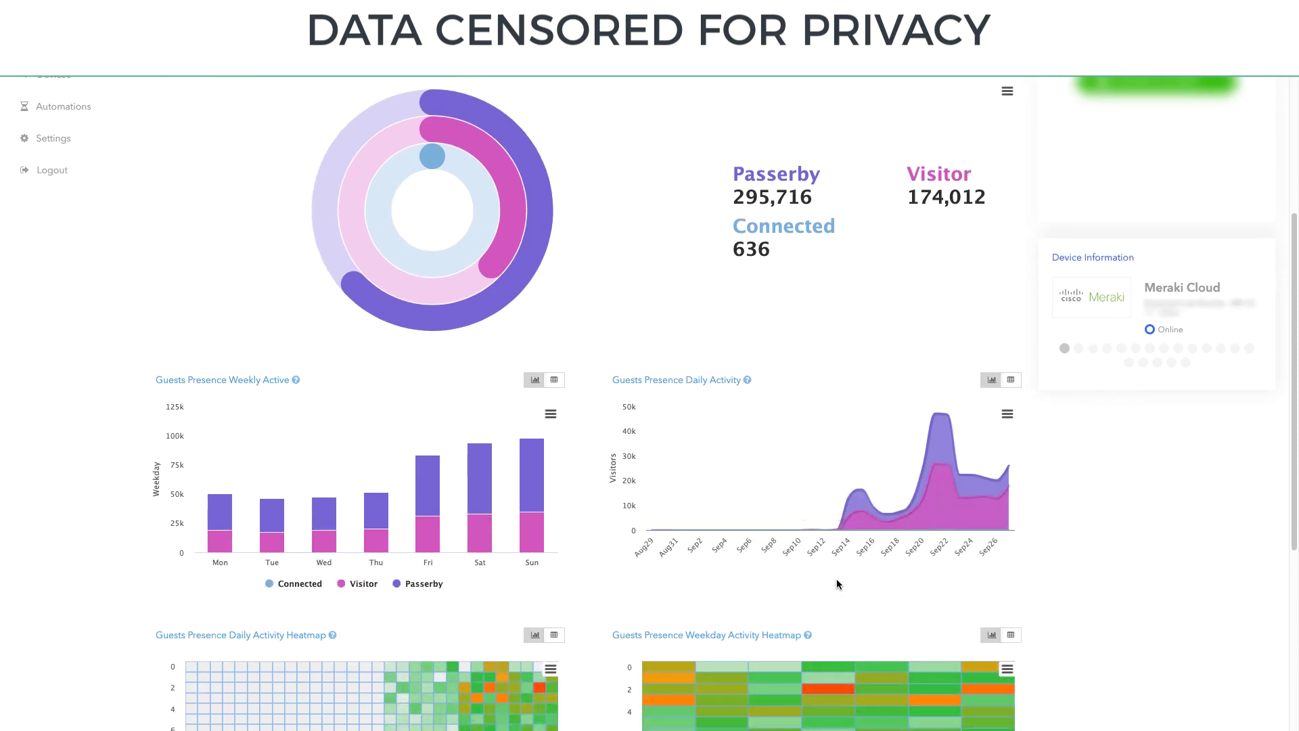
scroll(837, 583, down, 5)
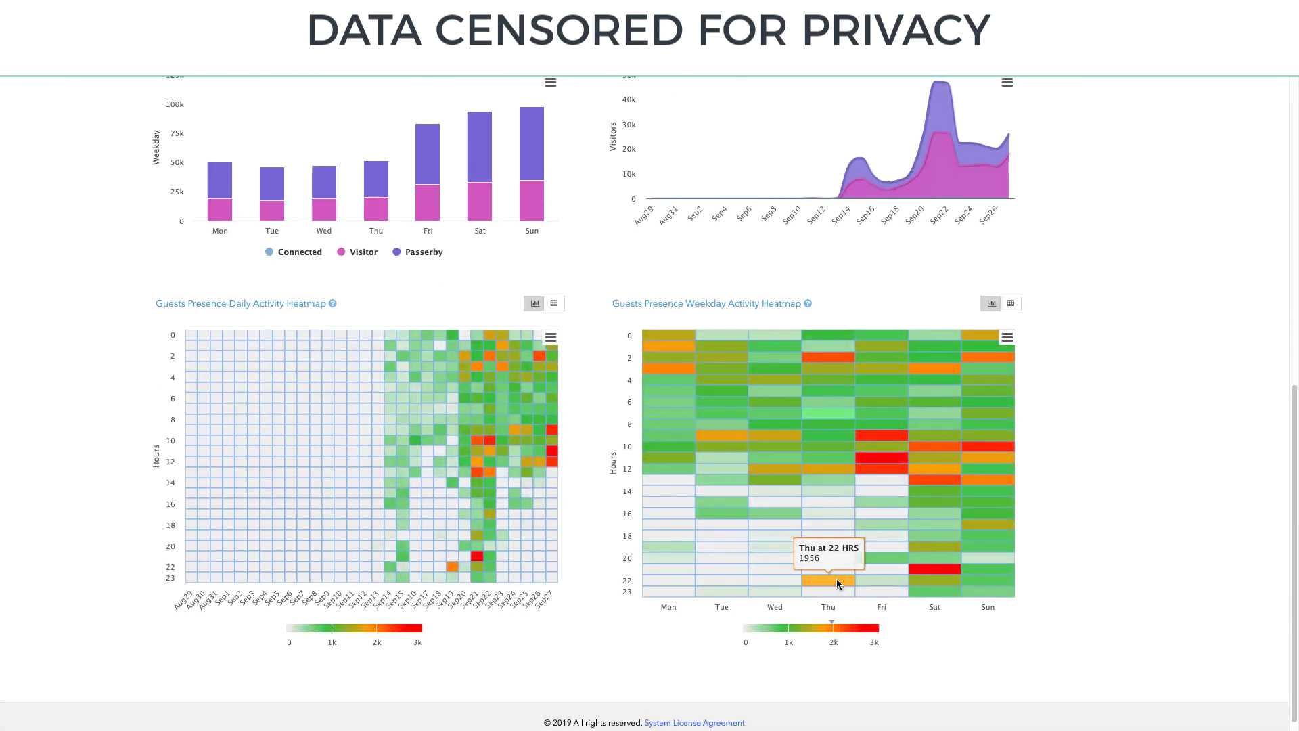
scroll(837, 584, up, 3)
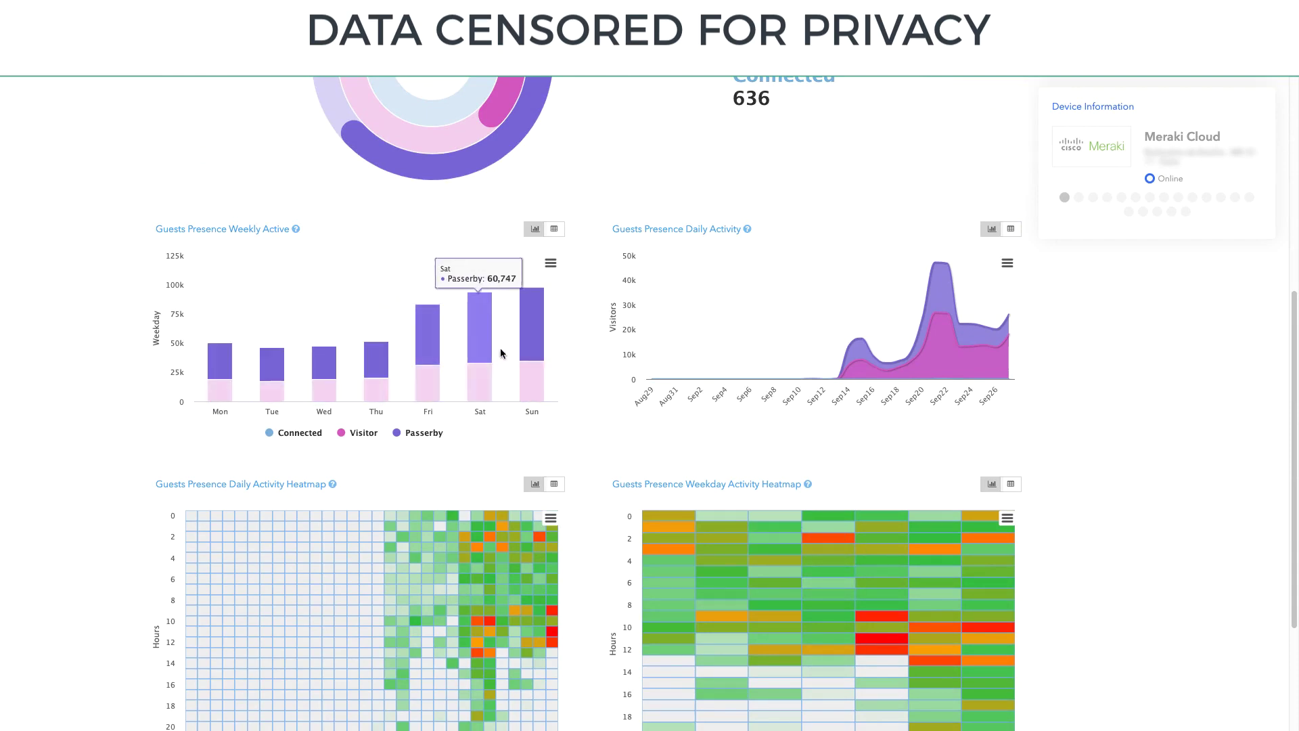
mouse_move(533, 347)
scroll(532, 348, up, 5)
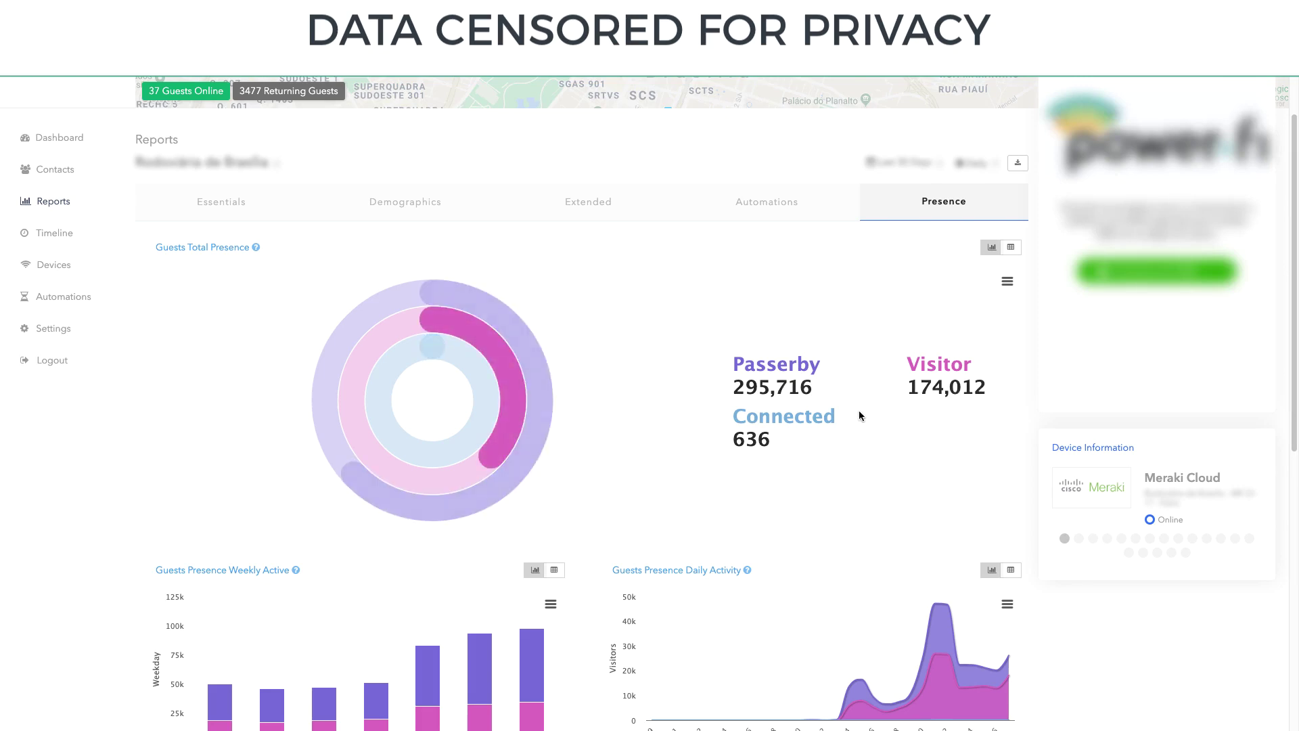
scroll(858, 411, down, 5)
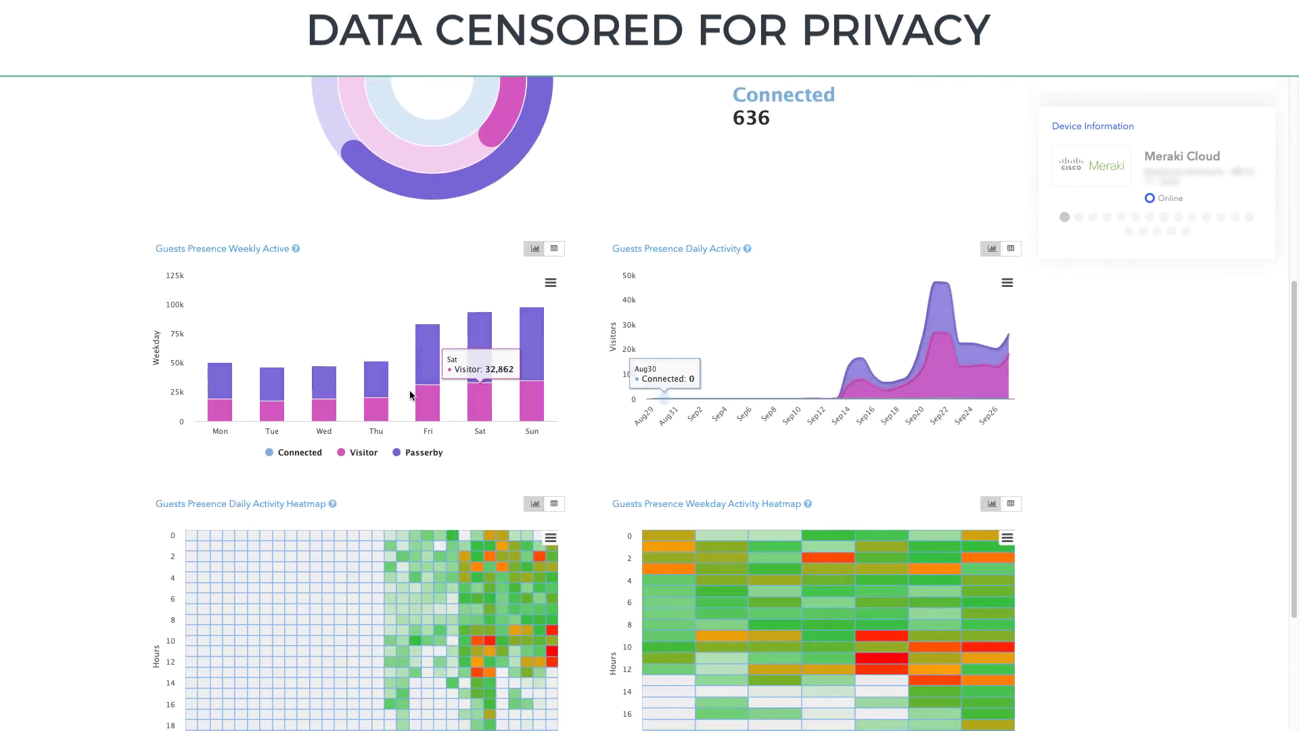
mouse_move(931, 336)
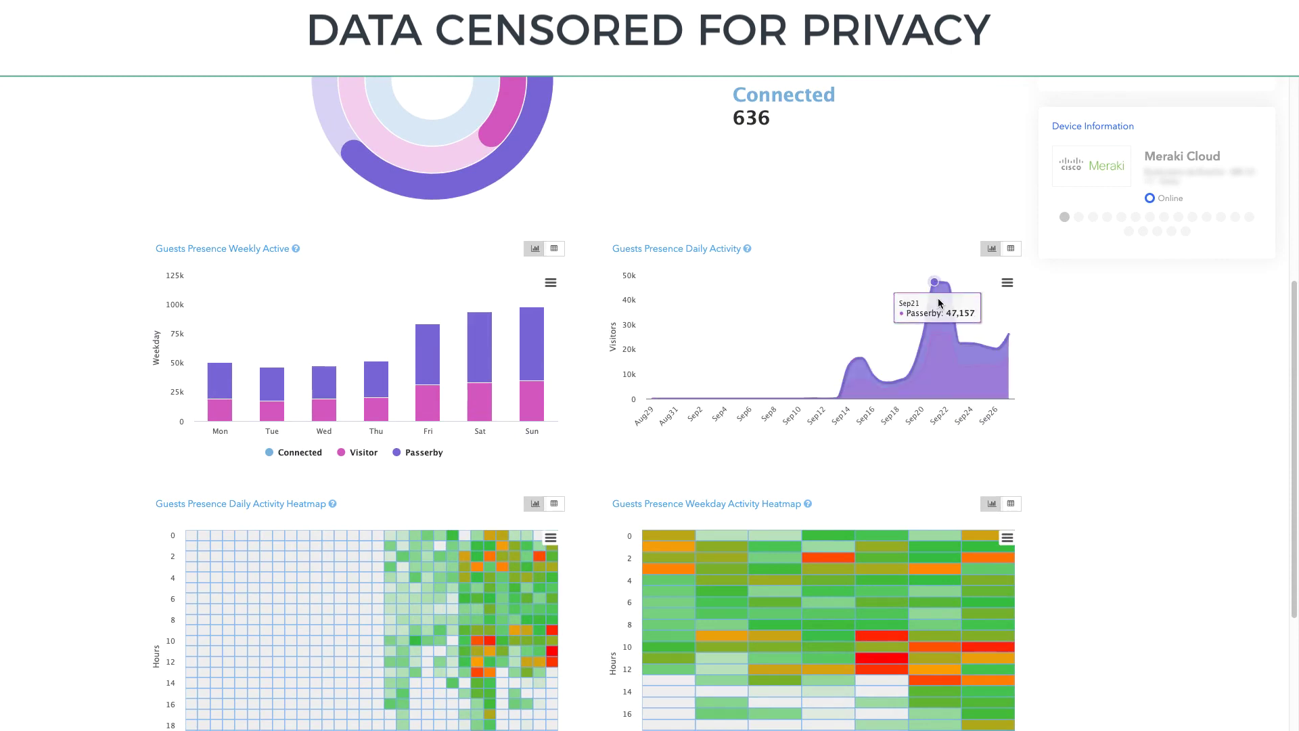
scroll(623, 441, up, 2)
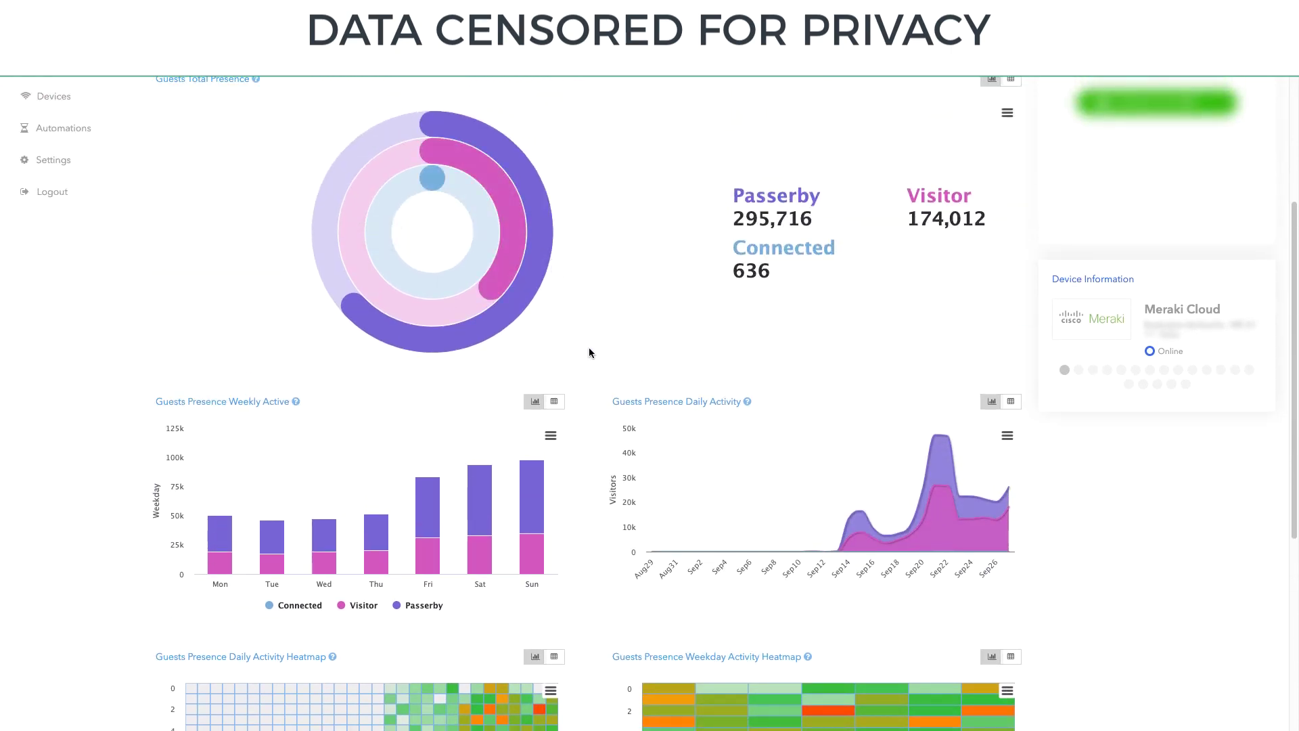
scroll(589, 352, down, 2)
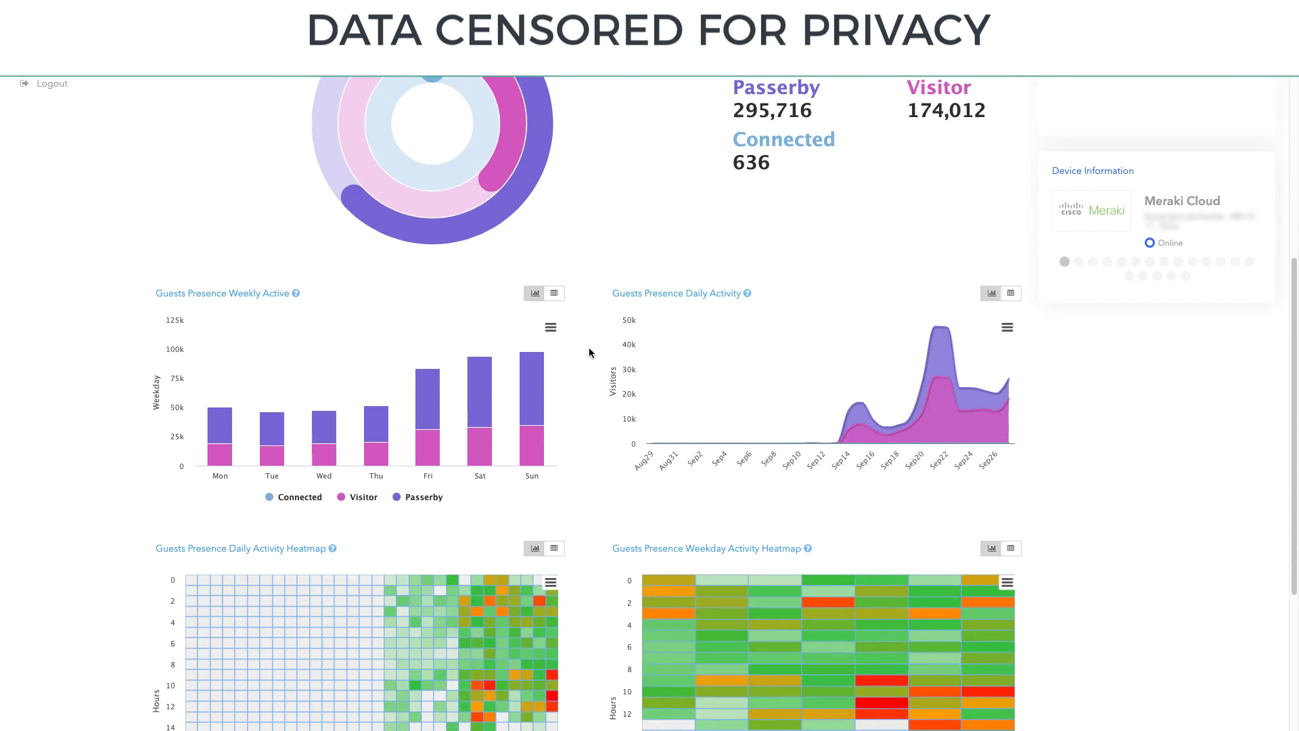
scroll(589, 352, down, 5)
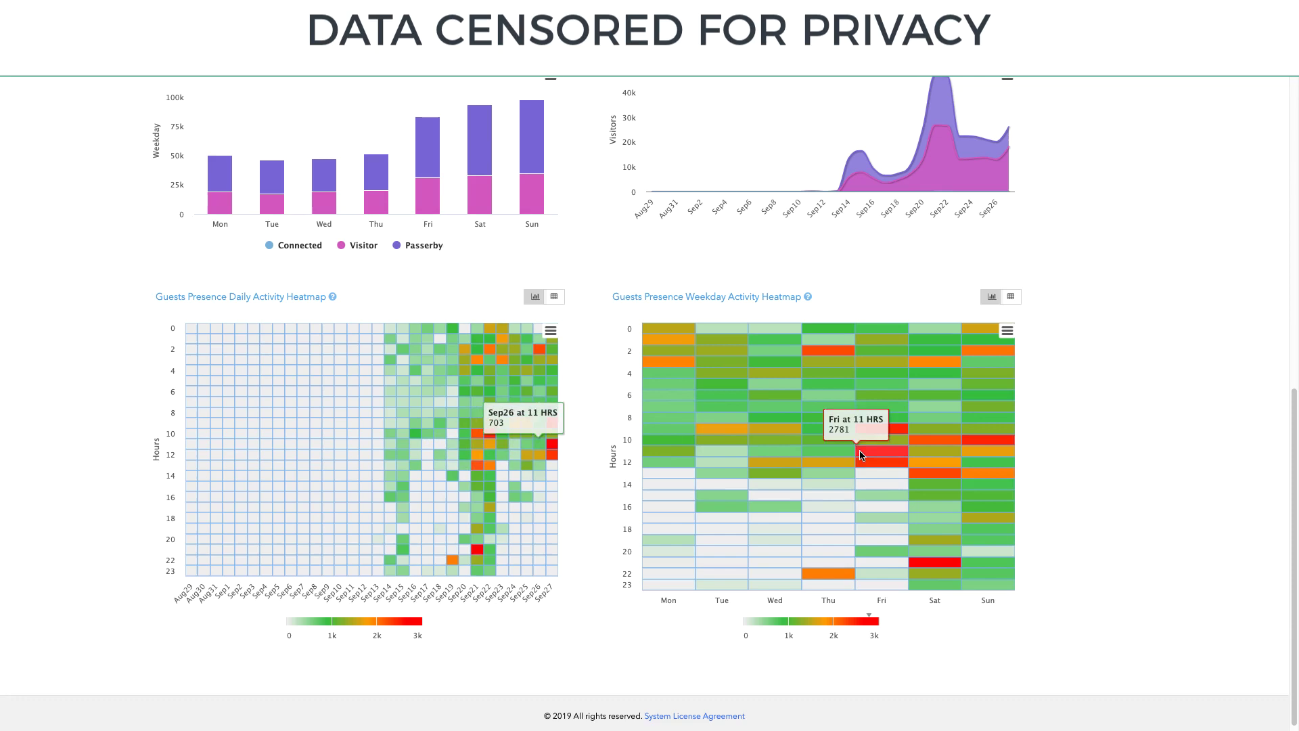
scroll(882, 490, up, 10)
scroll(862, 442, down, 1)
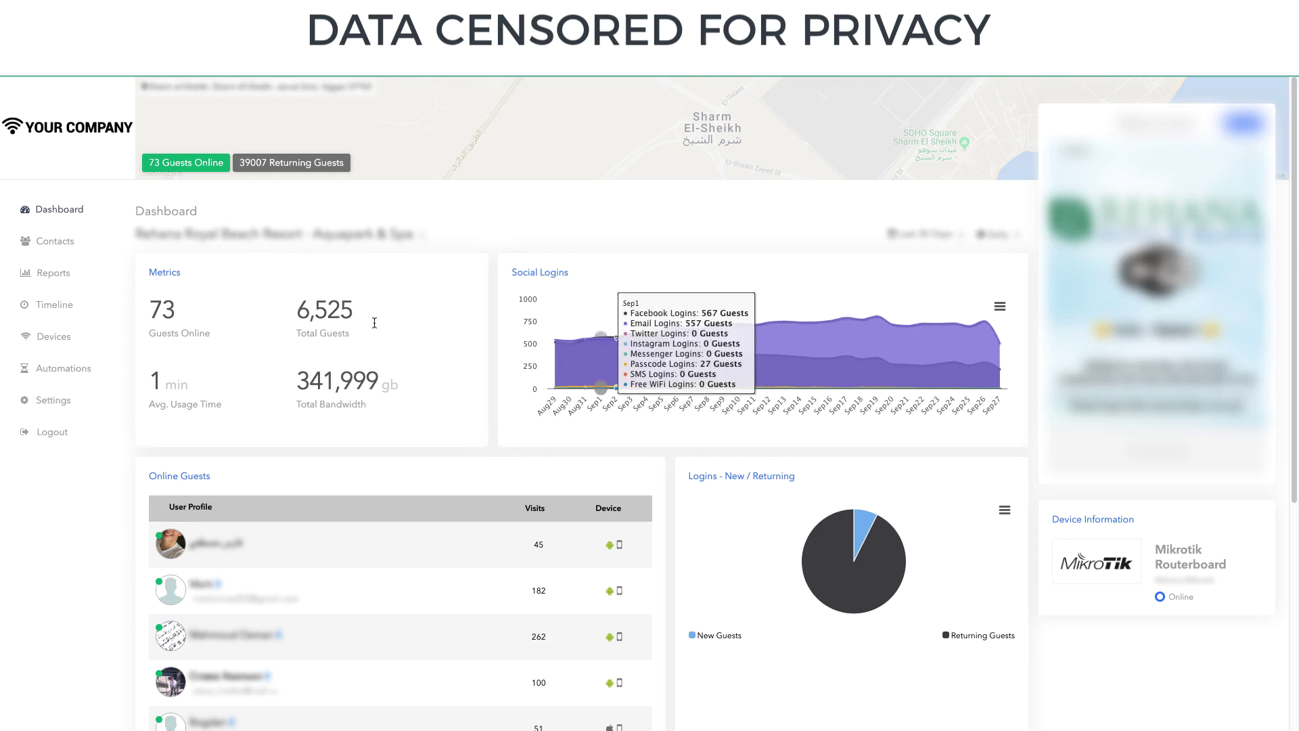
Scroll through this location's dashboard metrics and online guests with 45, 182, 262 and 100 visits.
scroll(216, 382, down, 1)
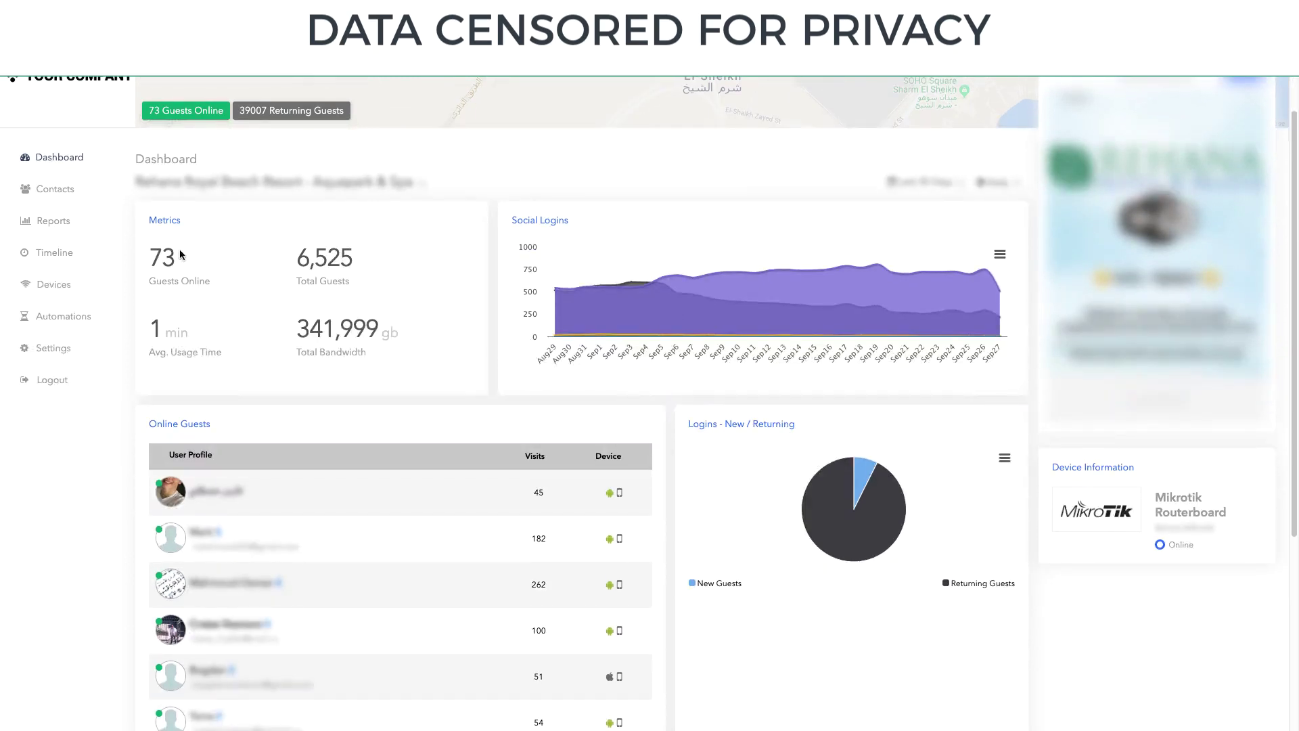
scroll(341, 256, down, 1)
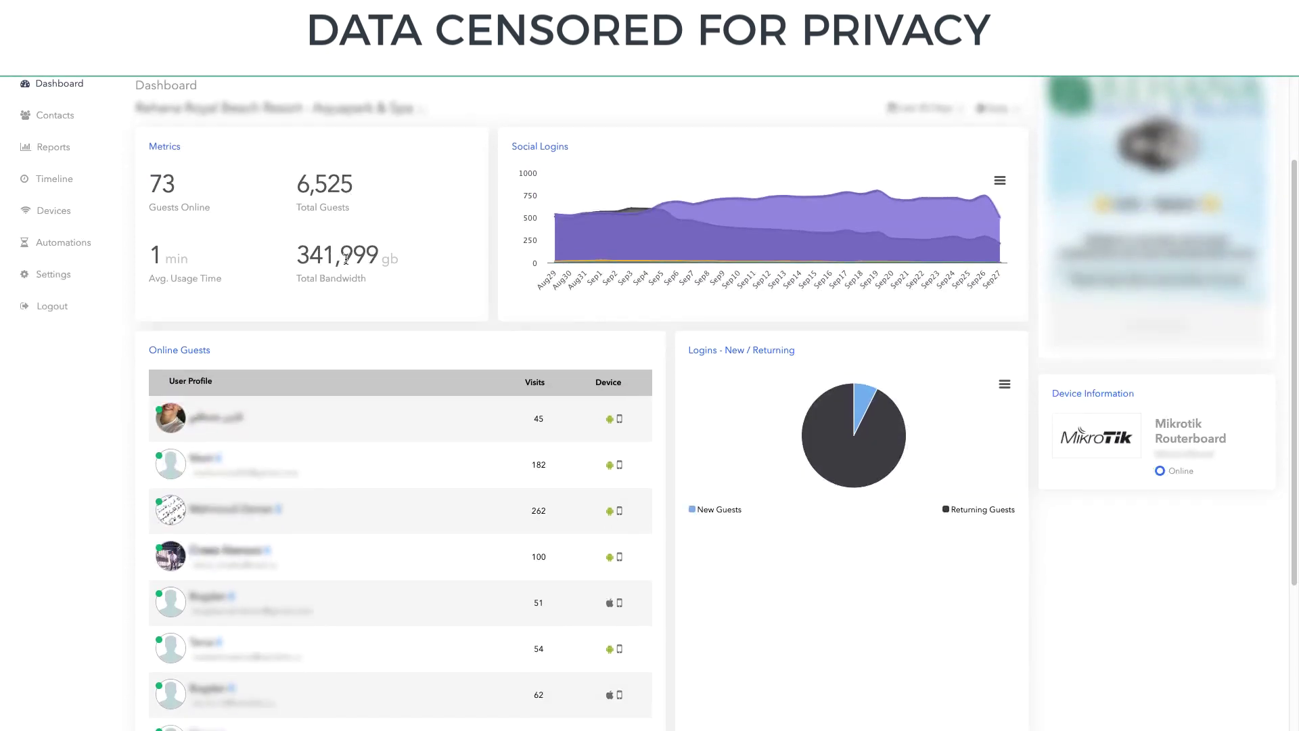
click(398, 258)
scroll(379, 315, down, 1)
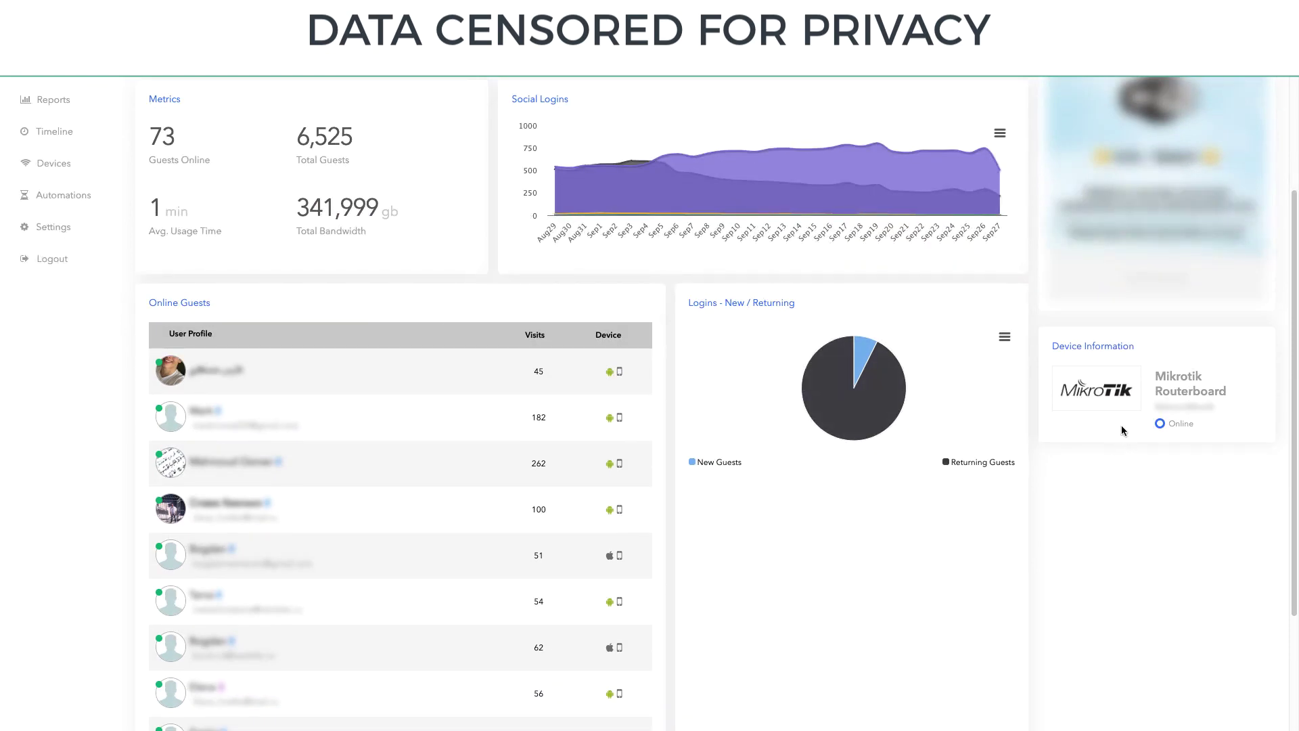
scroll(552, 484, up, 3)
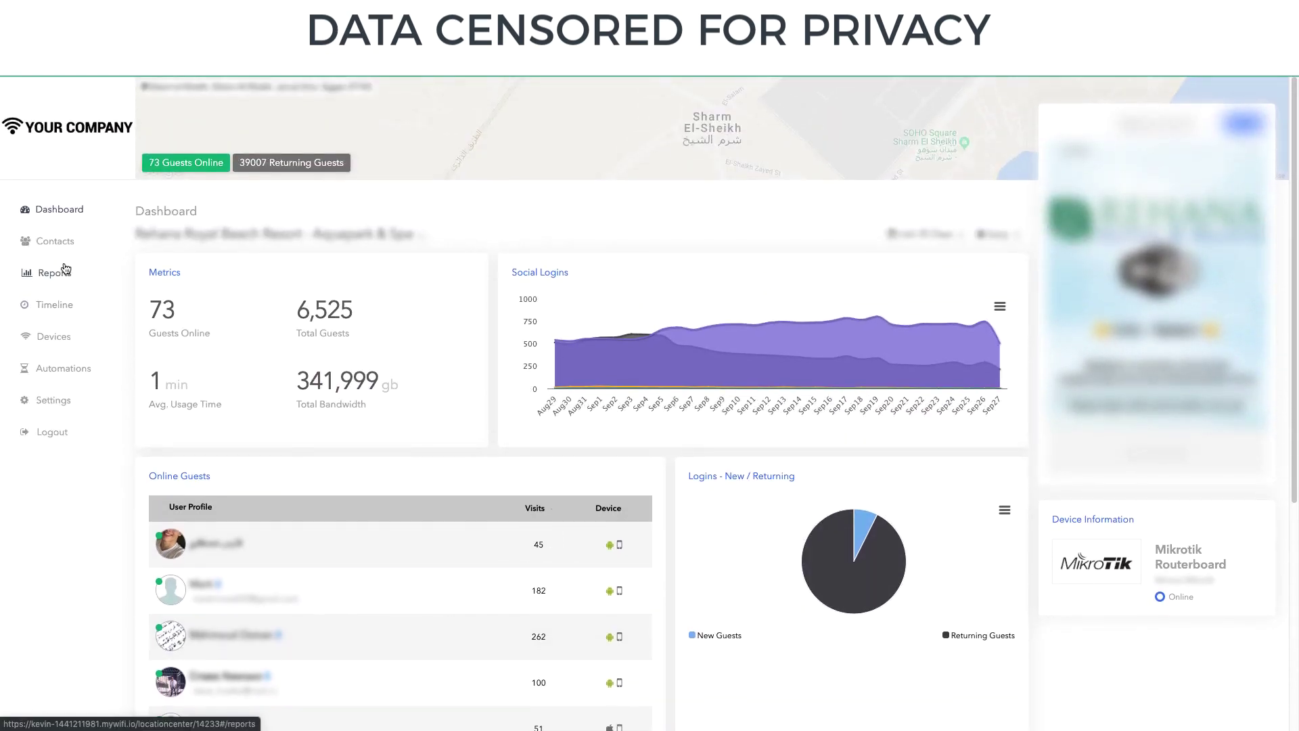
Open the location's Extended report and try the Last 7 Days, Today and Yesterday ranges.
click(62, 275)
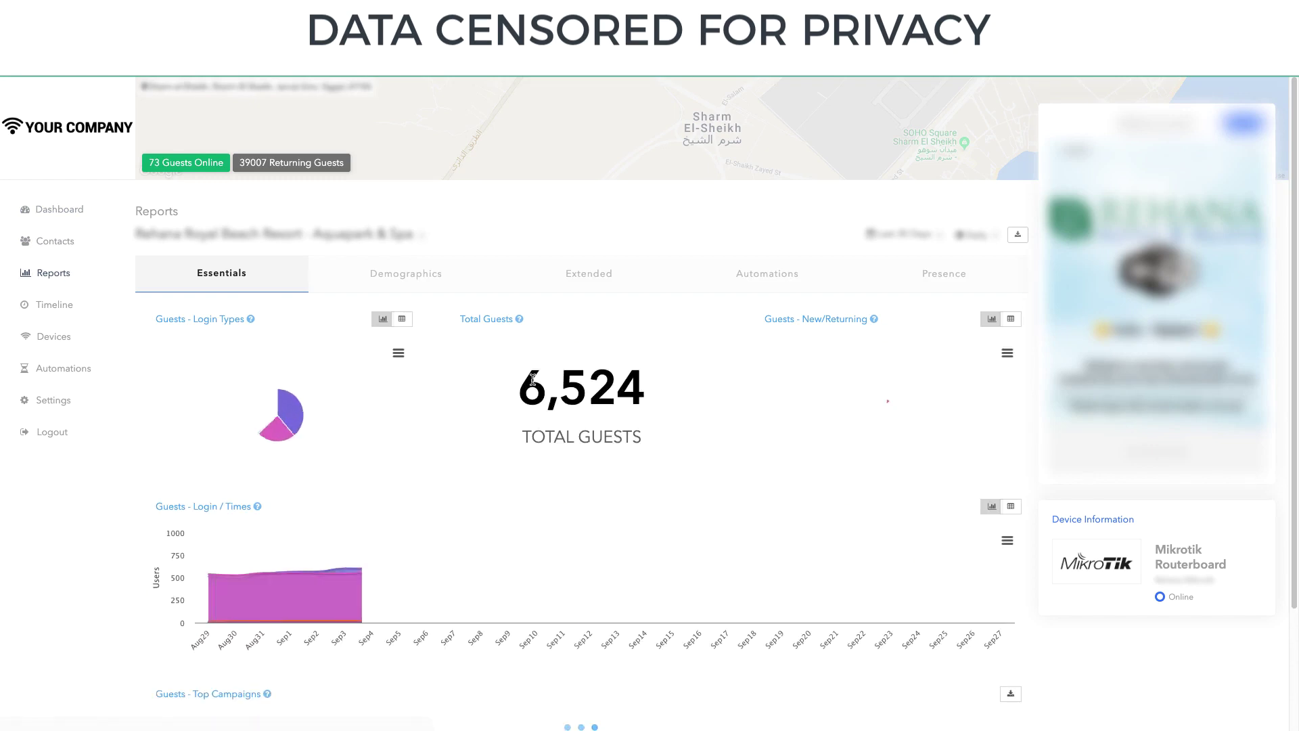
click(599, 282)
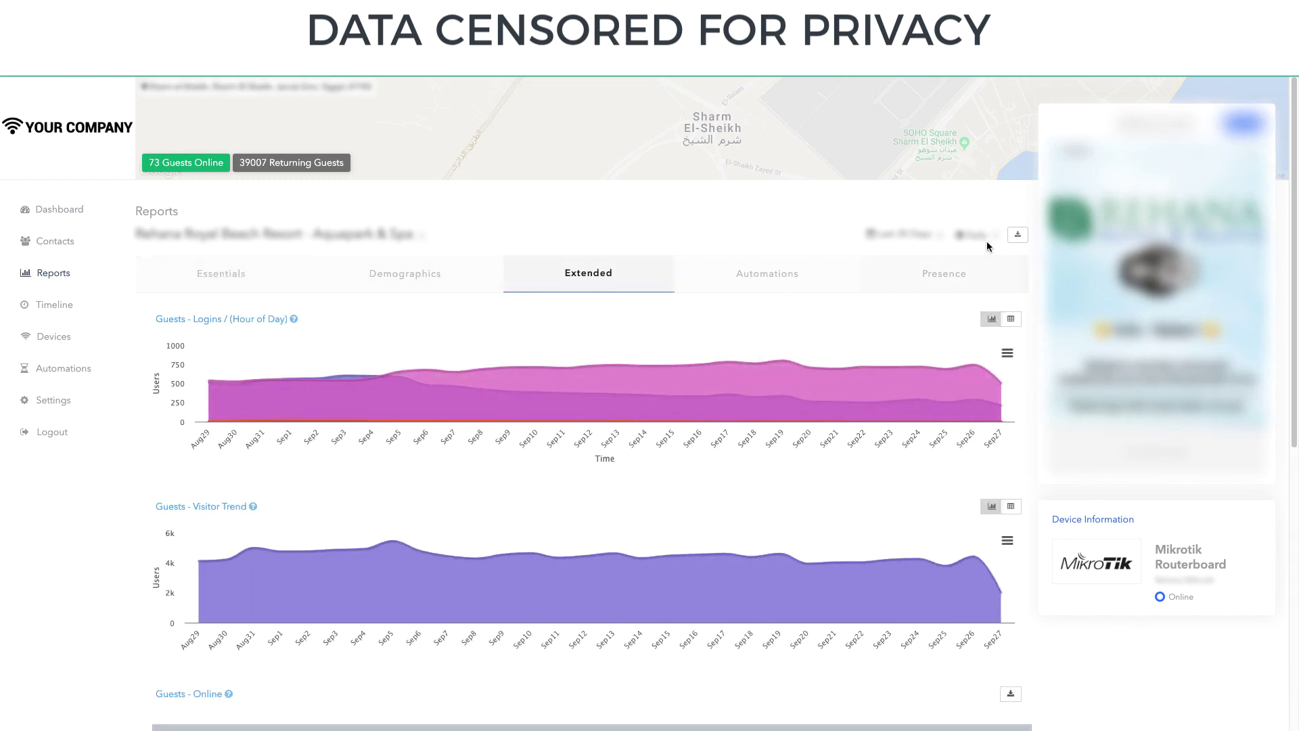
click(940, 242)
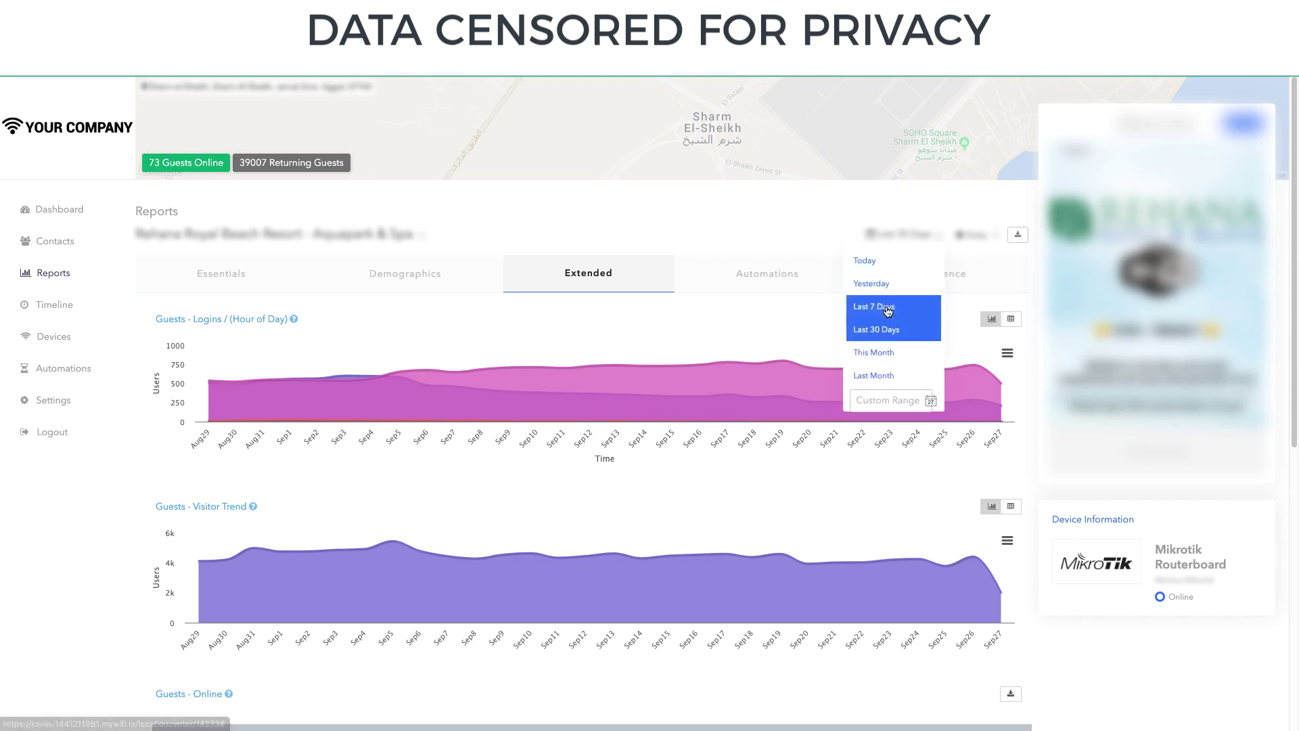
click(884, 305)
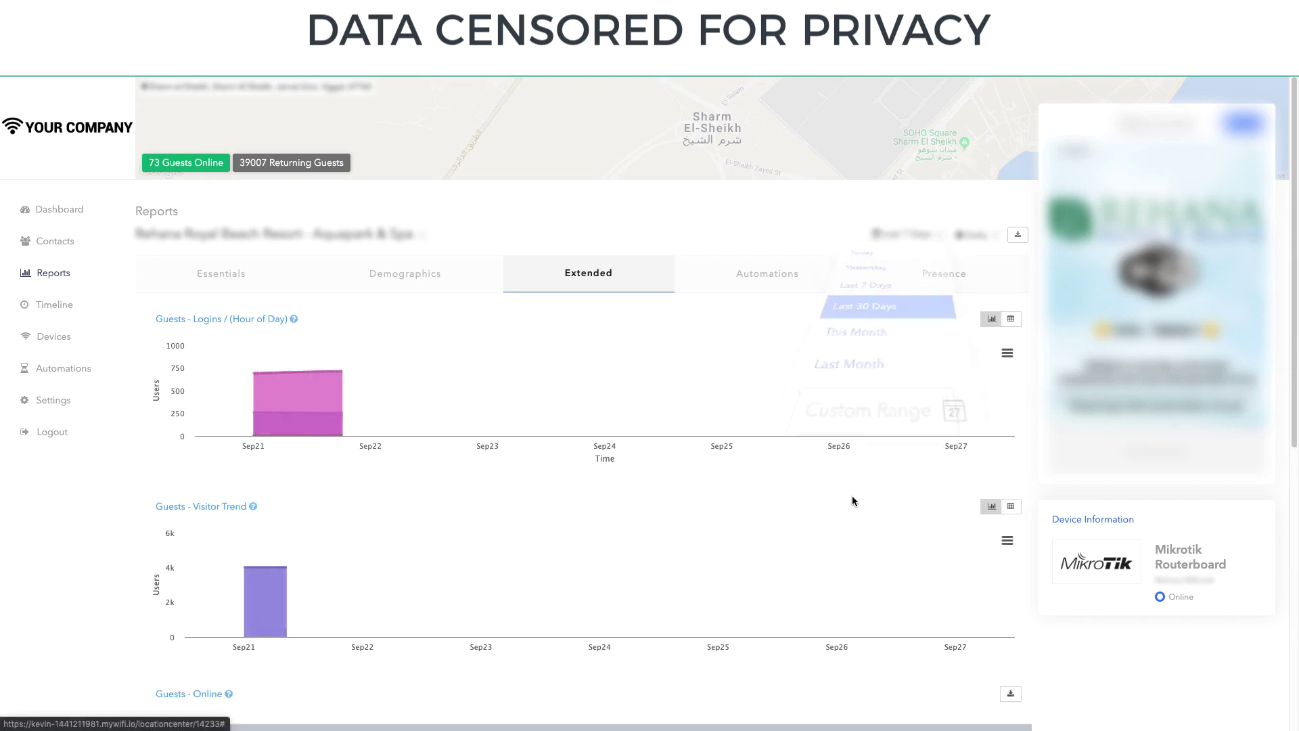
click(920, 237)
click(899, 272)
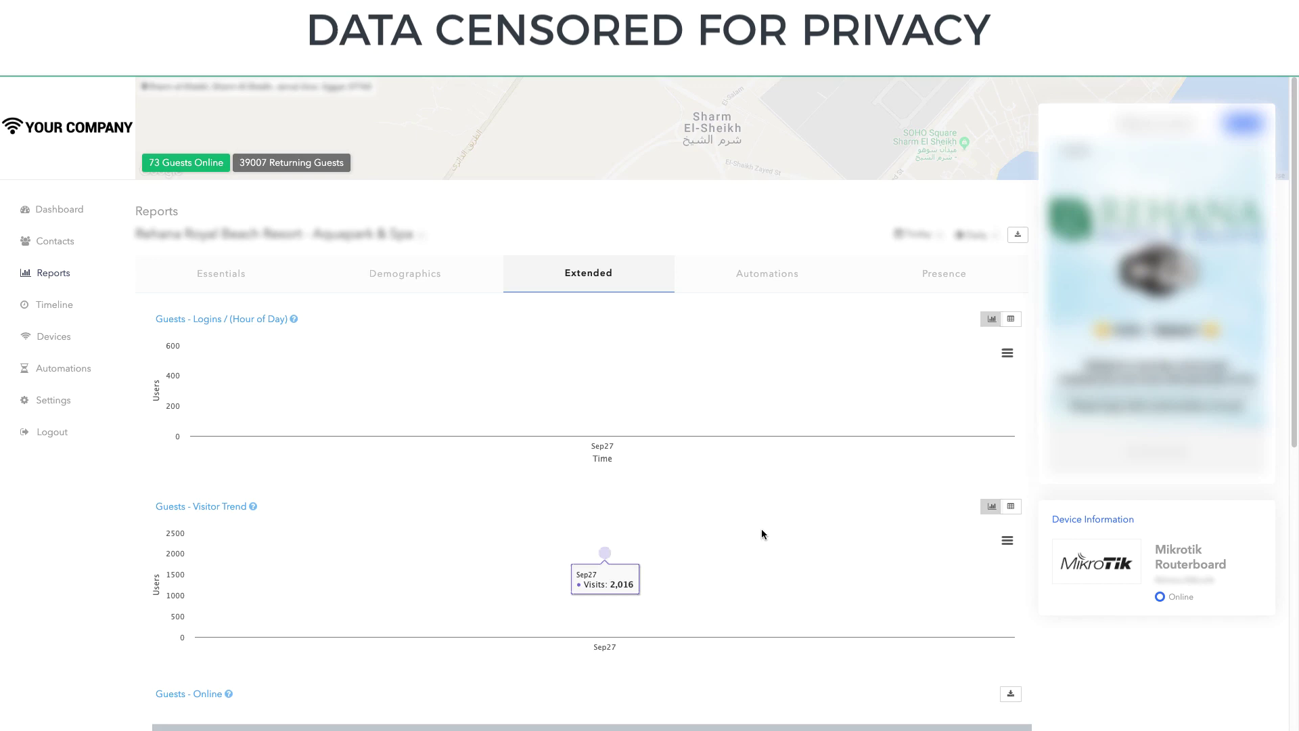
click(924, 243)
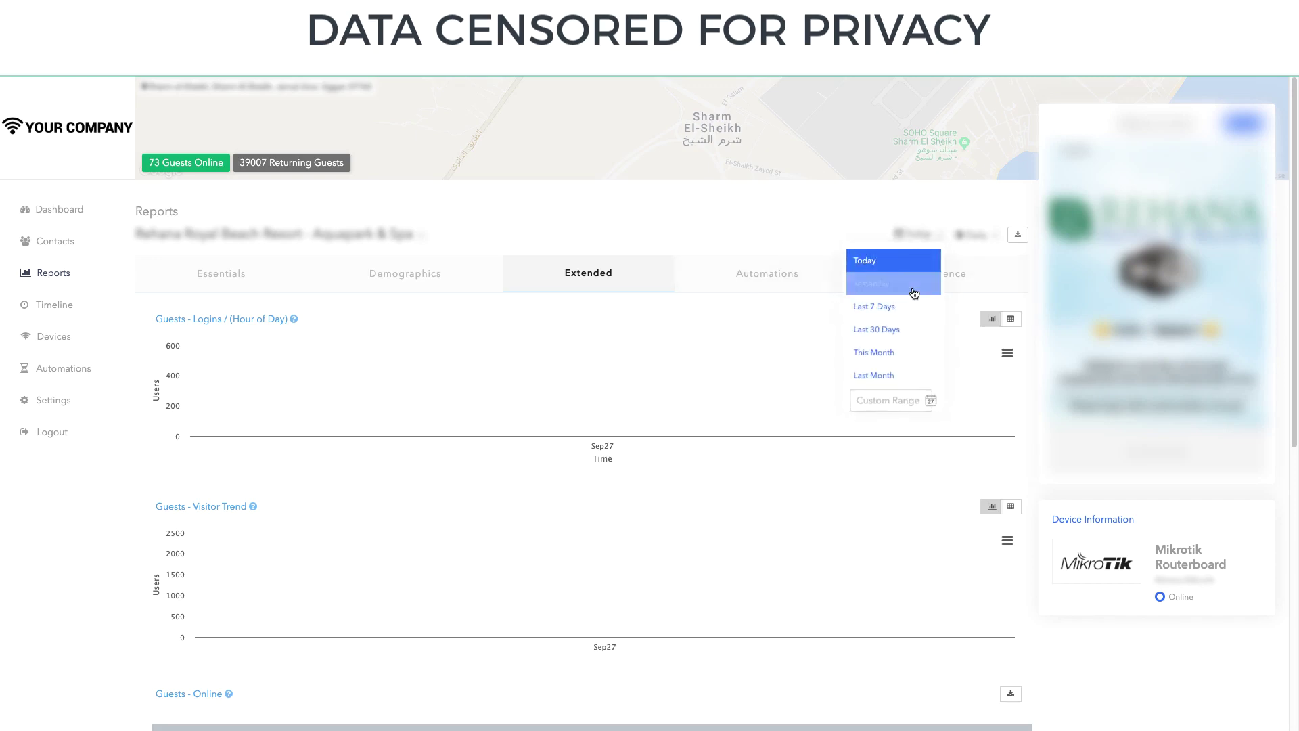
click(910, 290)
Set the Extended report back to Today and group the charts hourly.
click(910, 243)
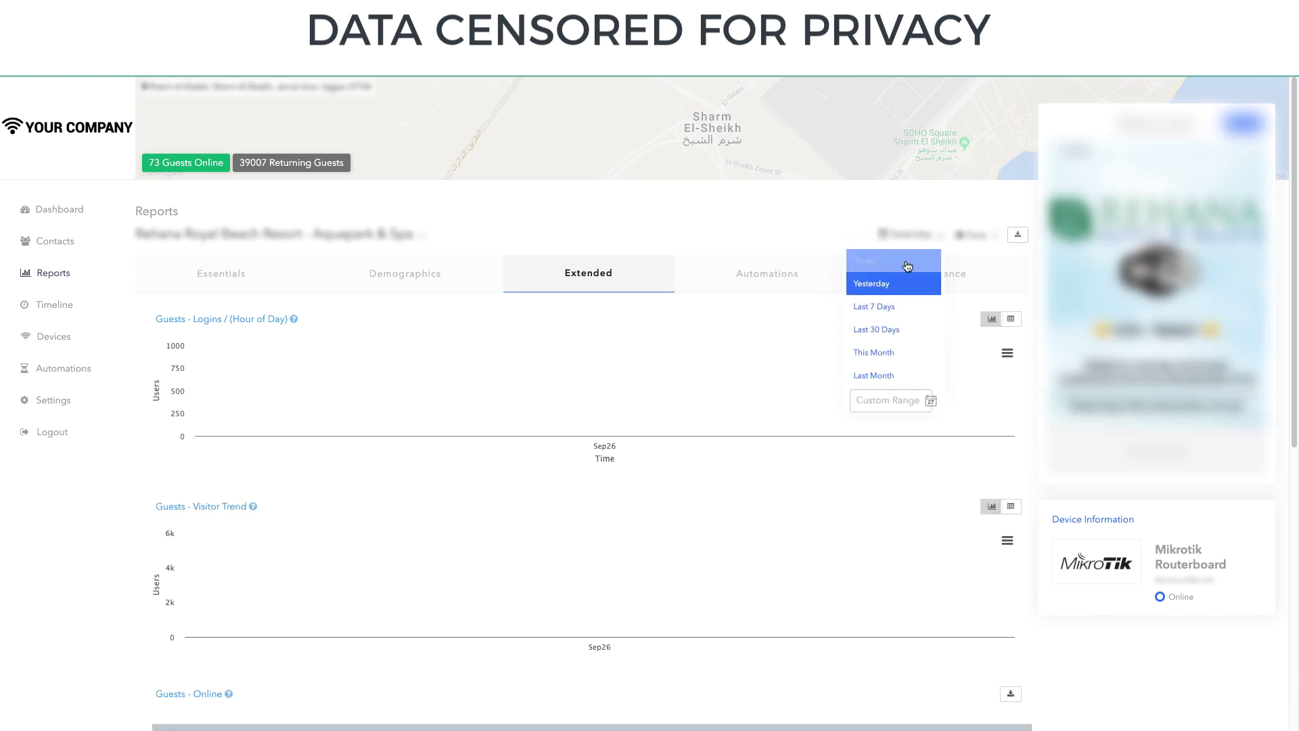
click(886, 264)
click(973, 233)
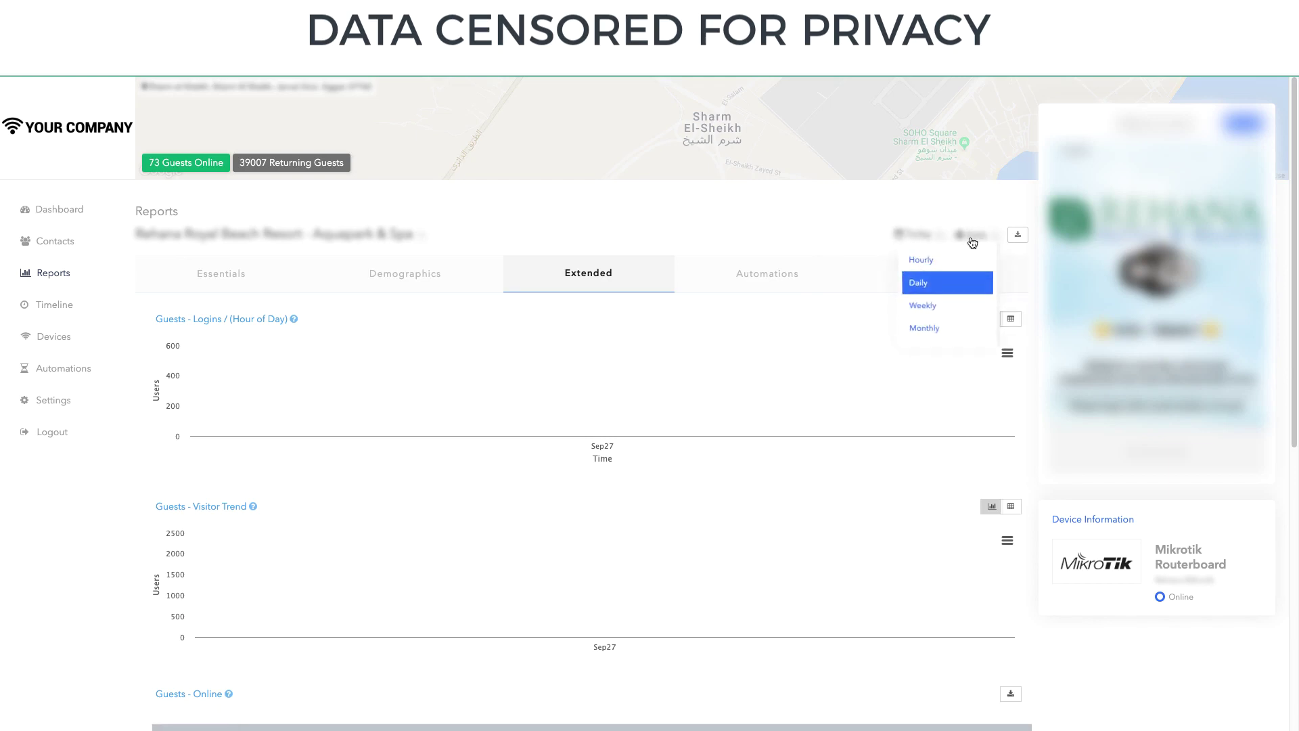
click(931, 260)
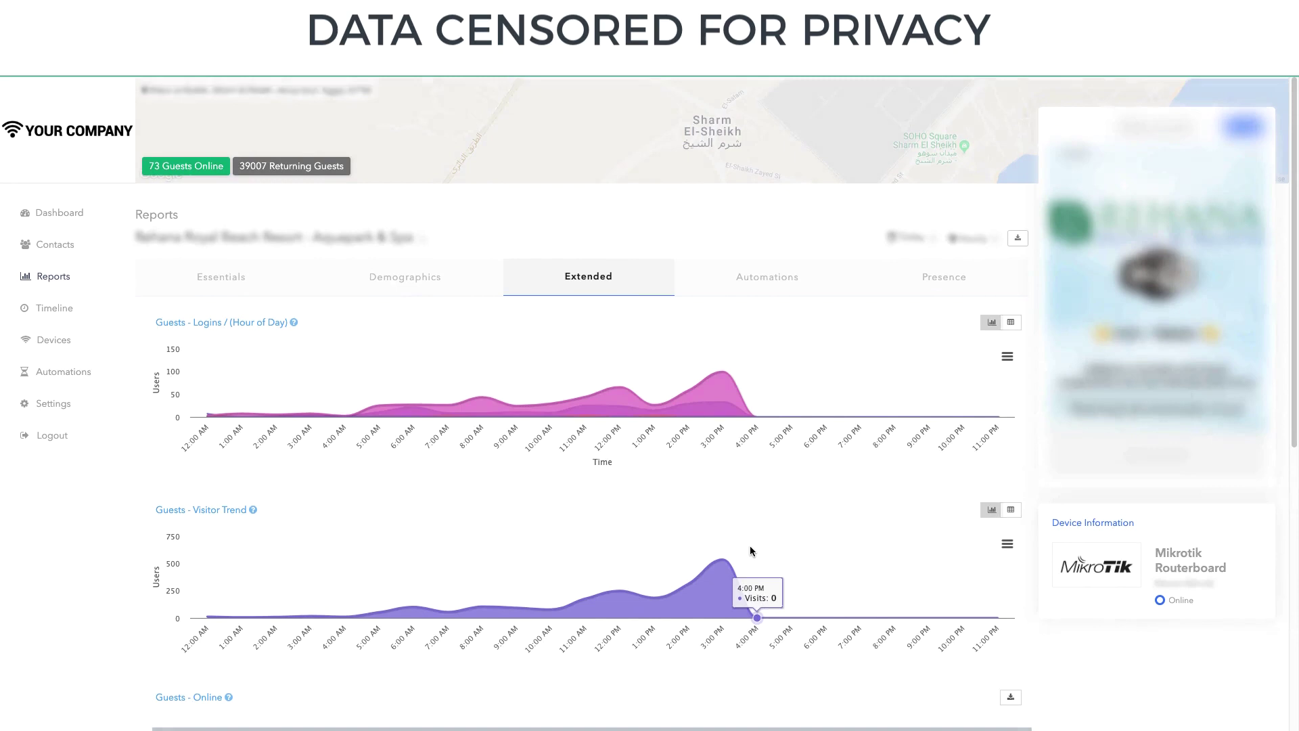
Go to the live Timeline of guest logins and open a guest's social user profile.
click(56, 304)
scroll(509, 330, down, 7)
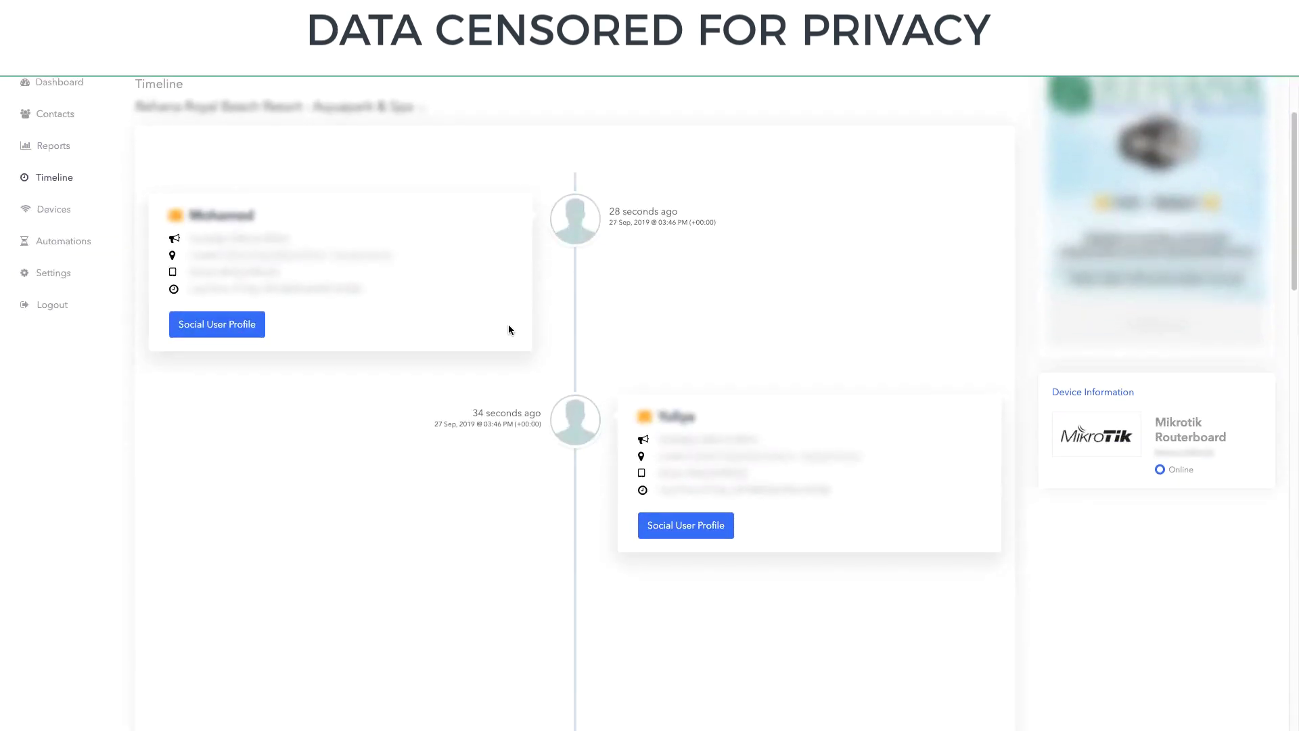
scroll(542, 348, down, 9)
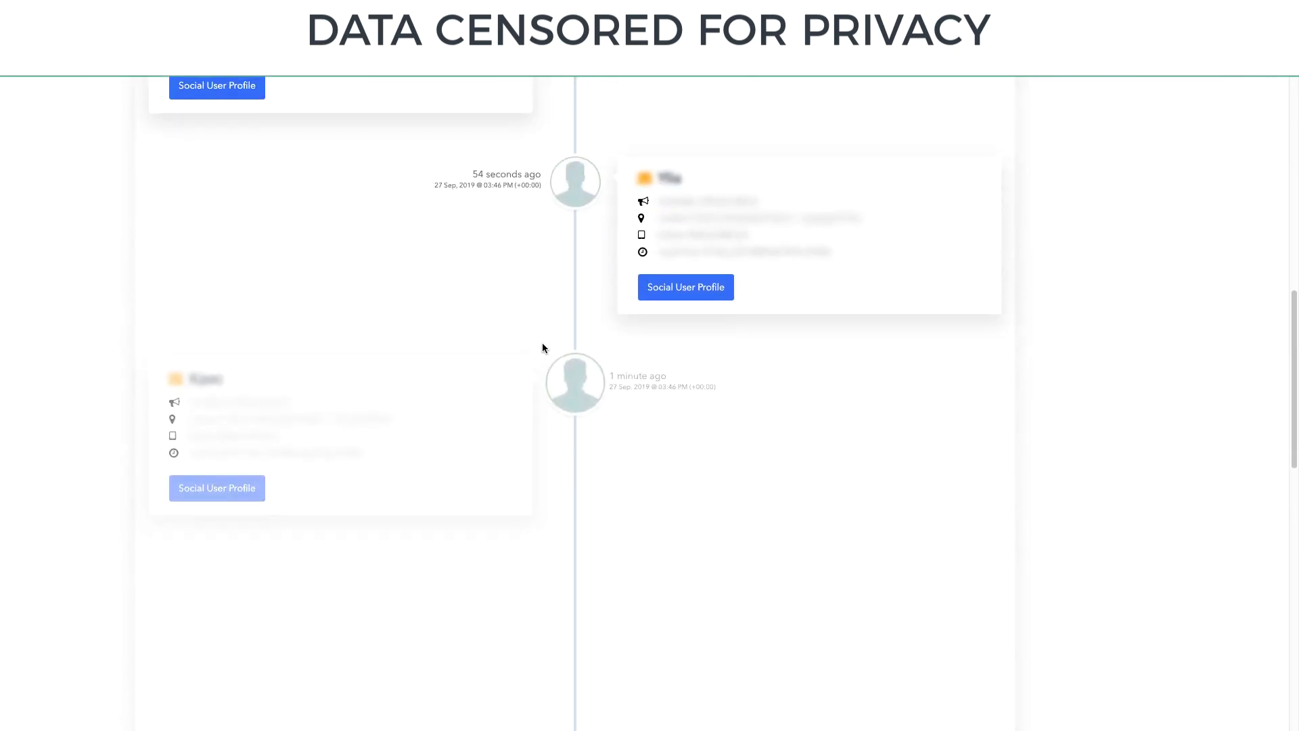
click(680, 379)
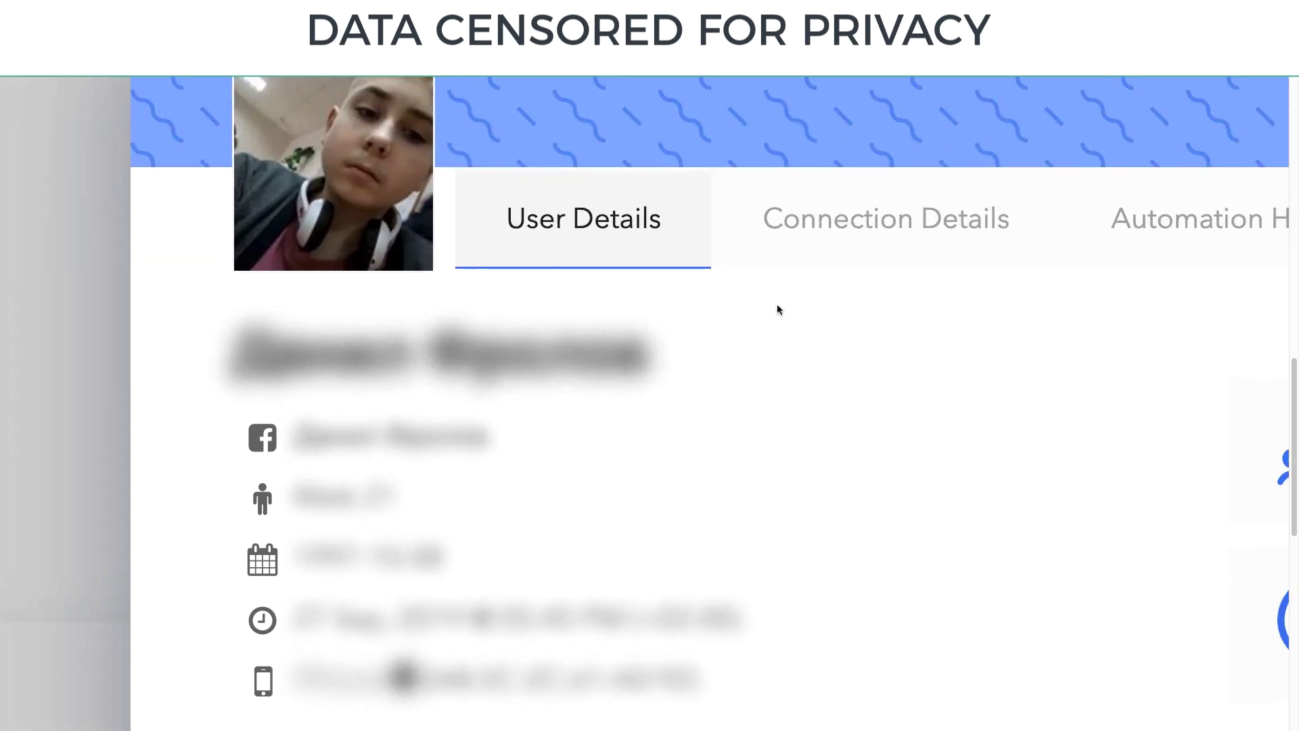
Review the guest's connection details and automation history of Email automations from 25–27 Sep.
click(925, 134)
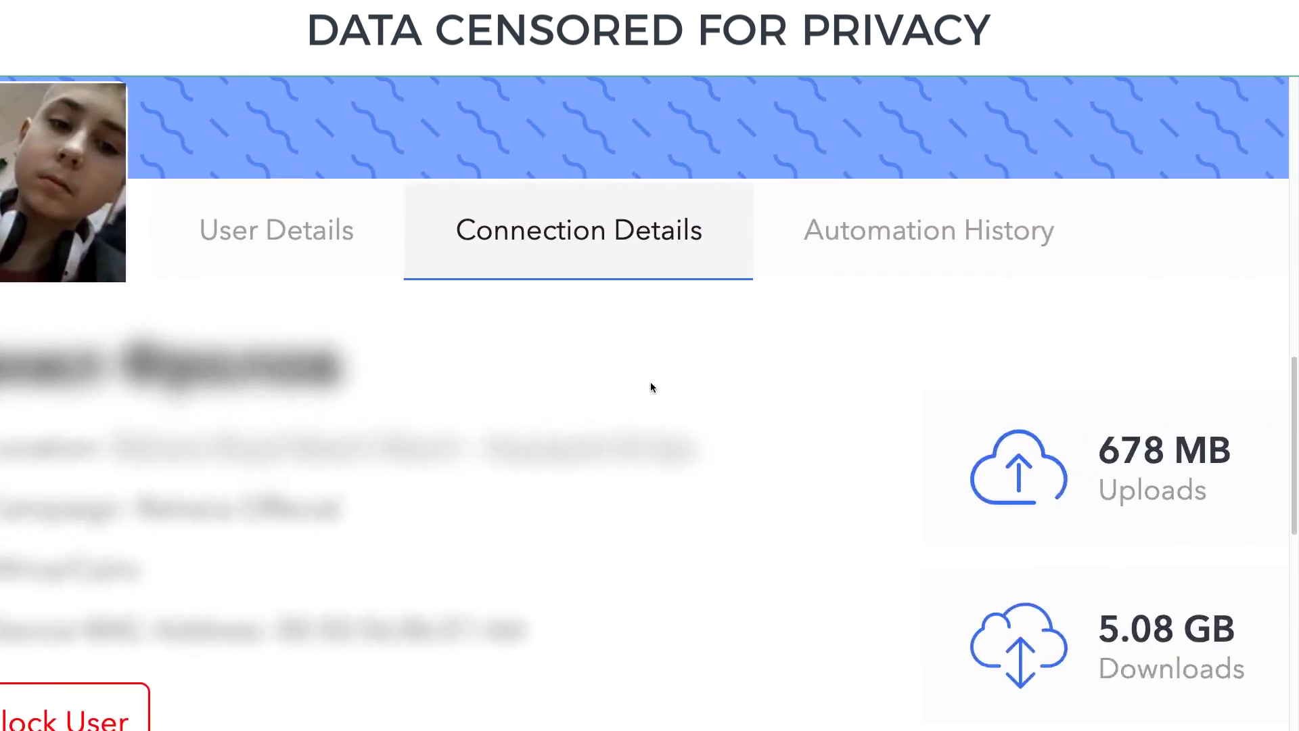
click(844, 233)
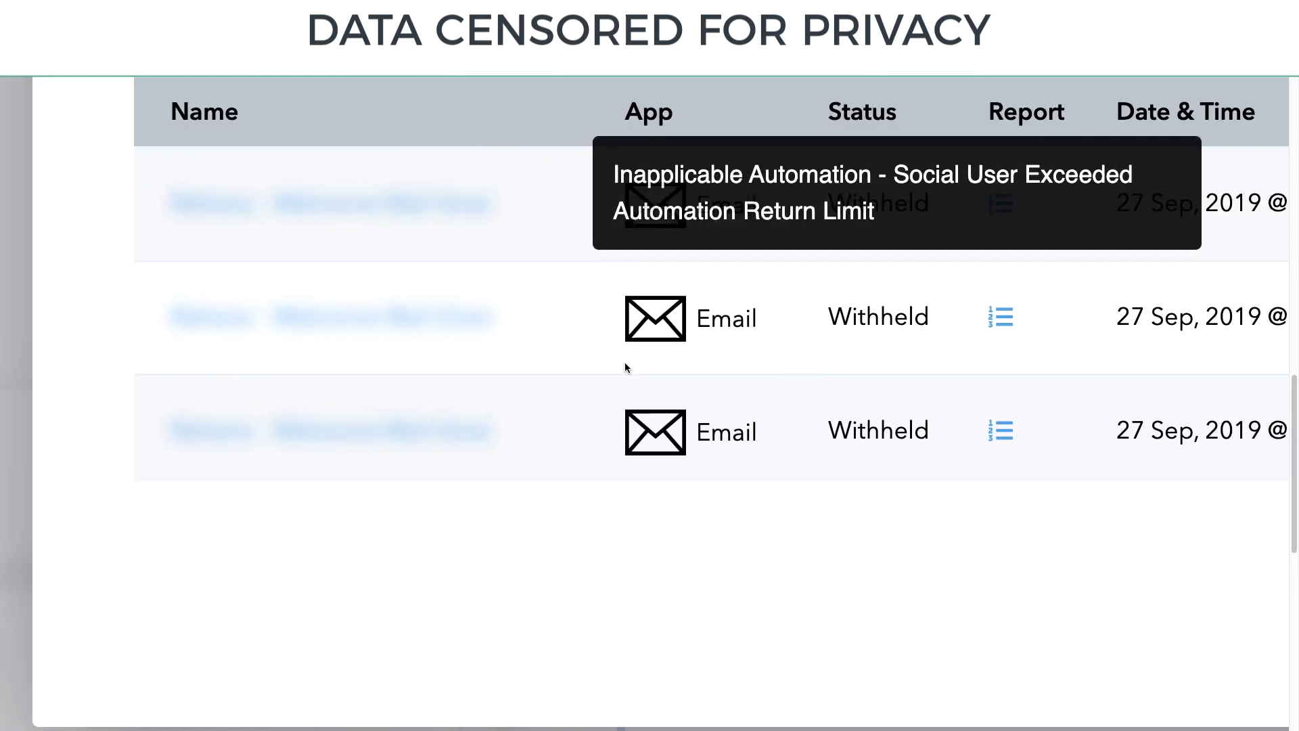
mouse_move(971, 449)
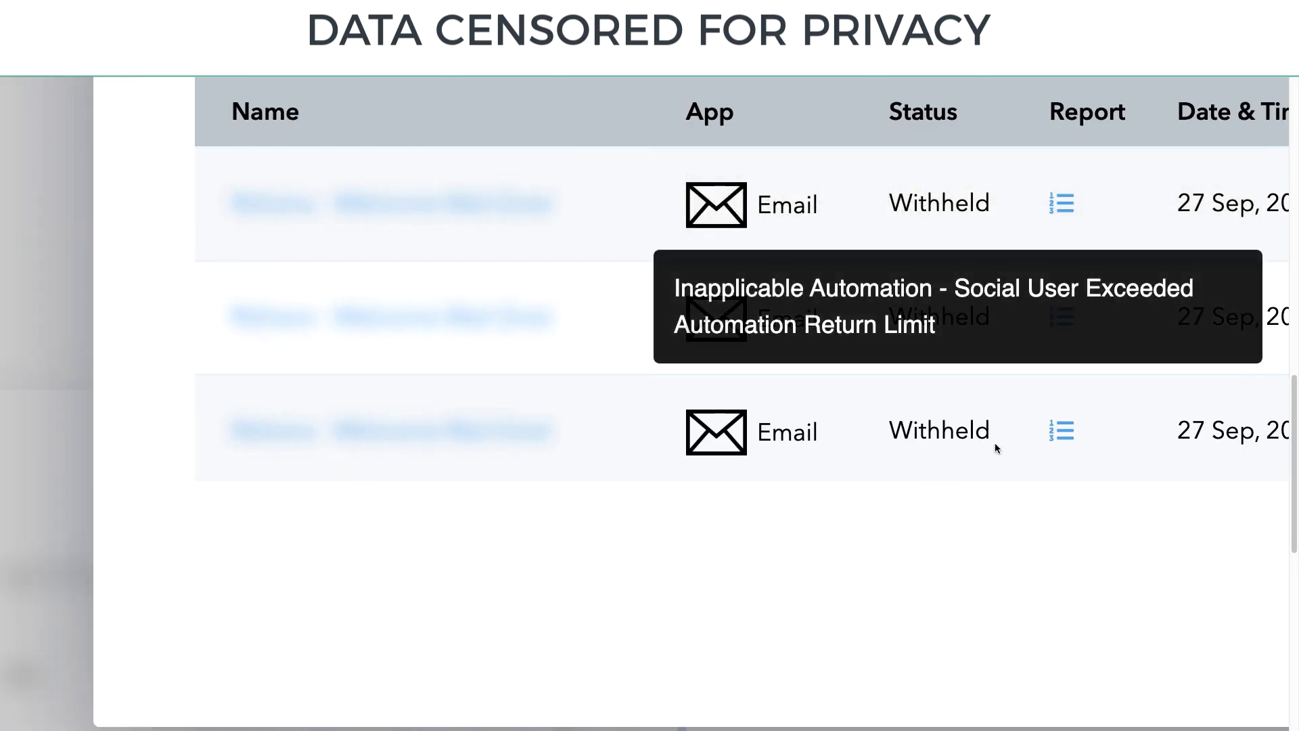
scroll(994, 444, down, 5)
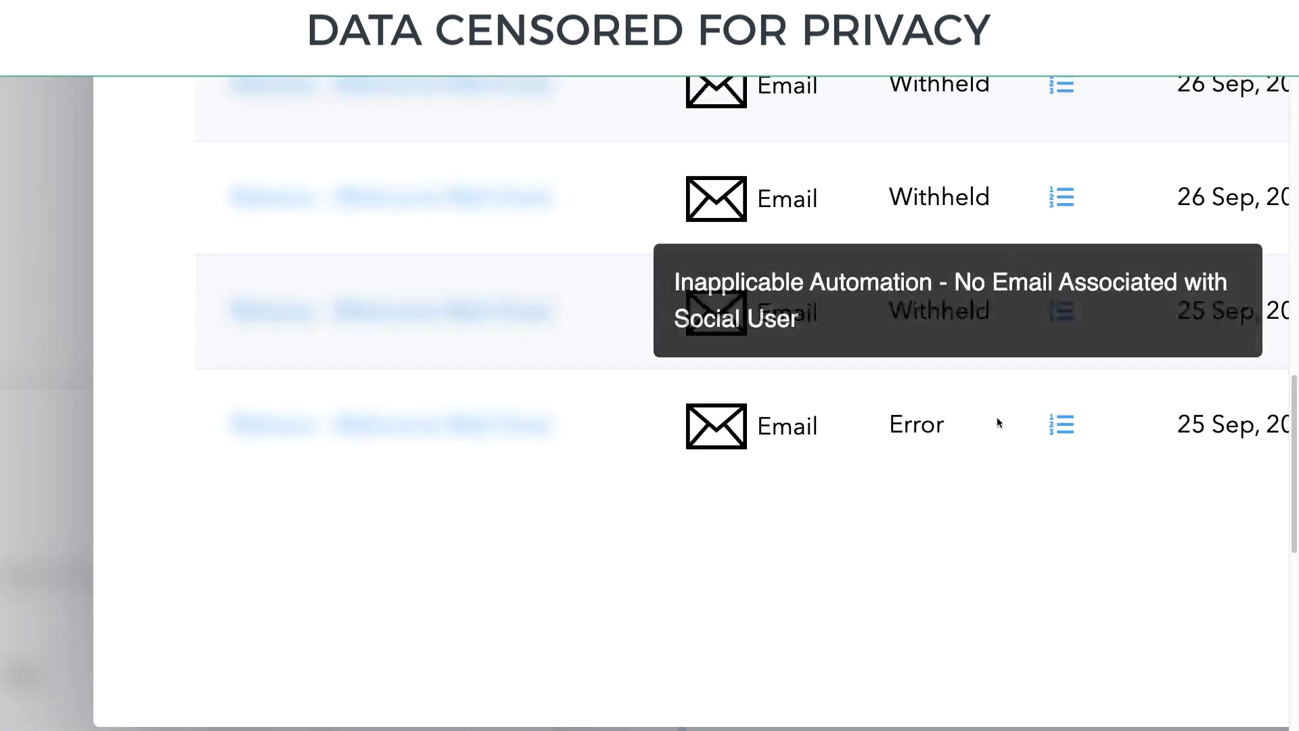
scroll(958, 429, up, 1)
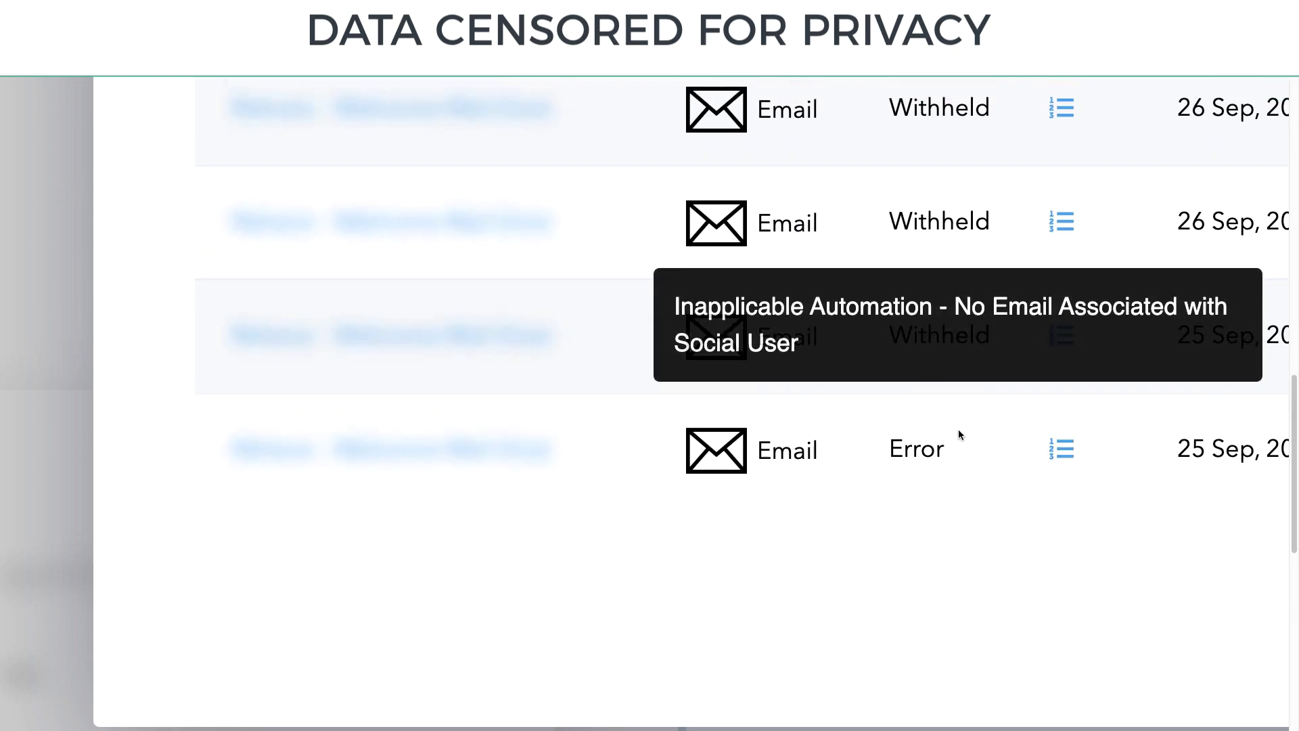
mouse_move(1006, 360)
scroll(1005, 360, up, 2)
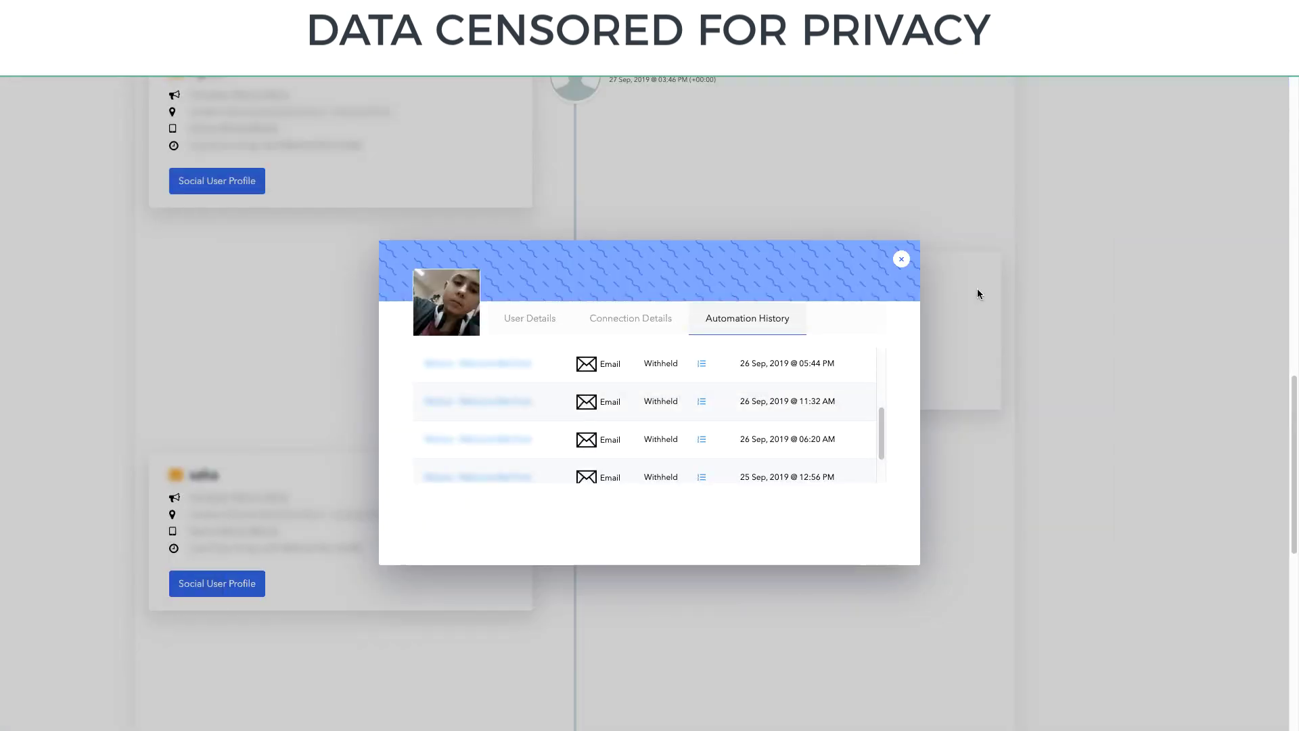
Close the current profile and show another guest's automation history.
click(977, 289)
scroll(705, 400, down, 2)
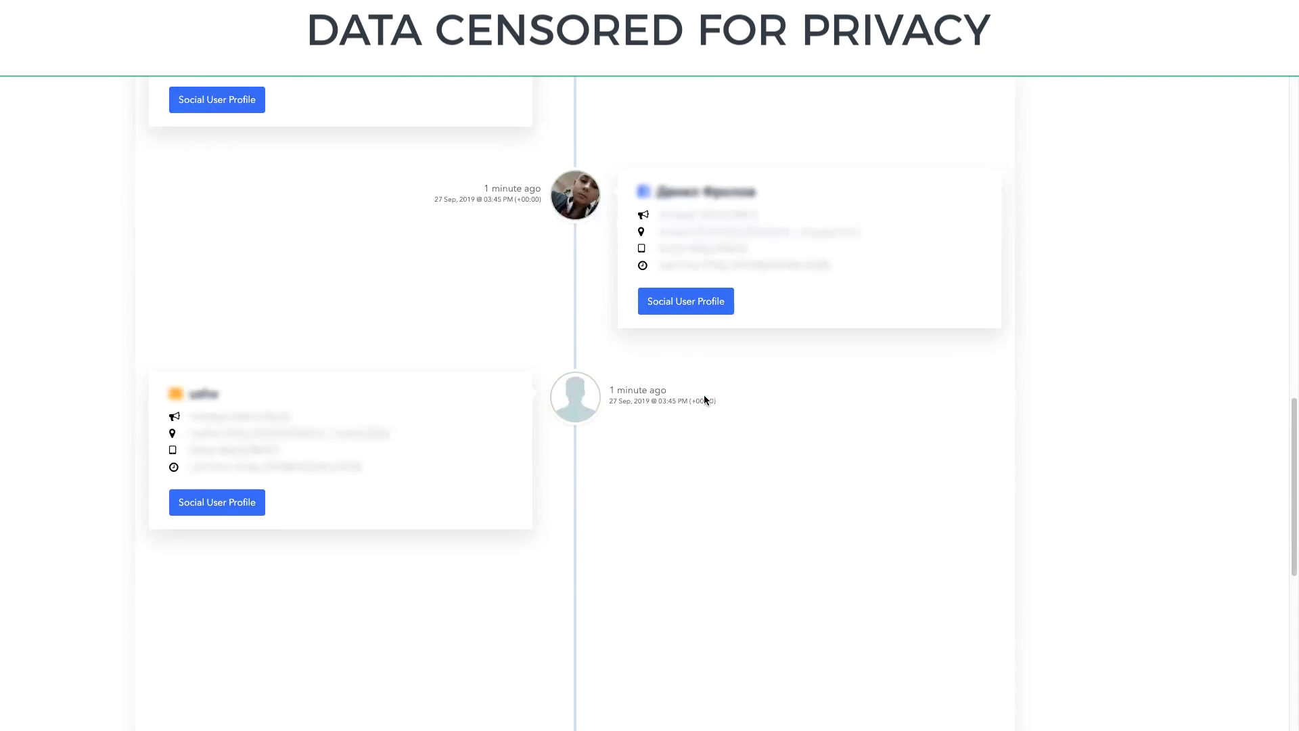
click(218, 453)
click(778, 323)
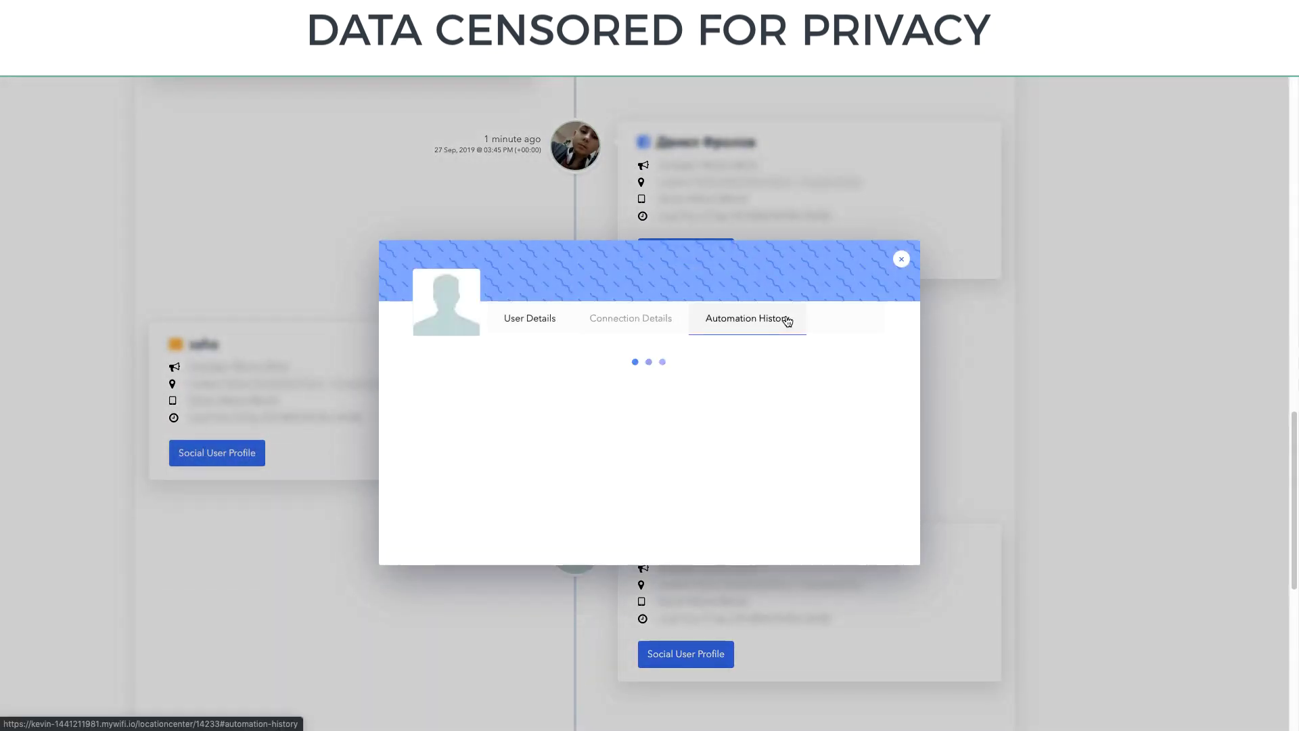
scroll(652, 433, down, 5)
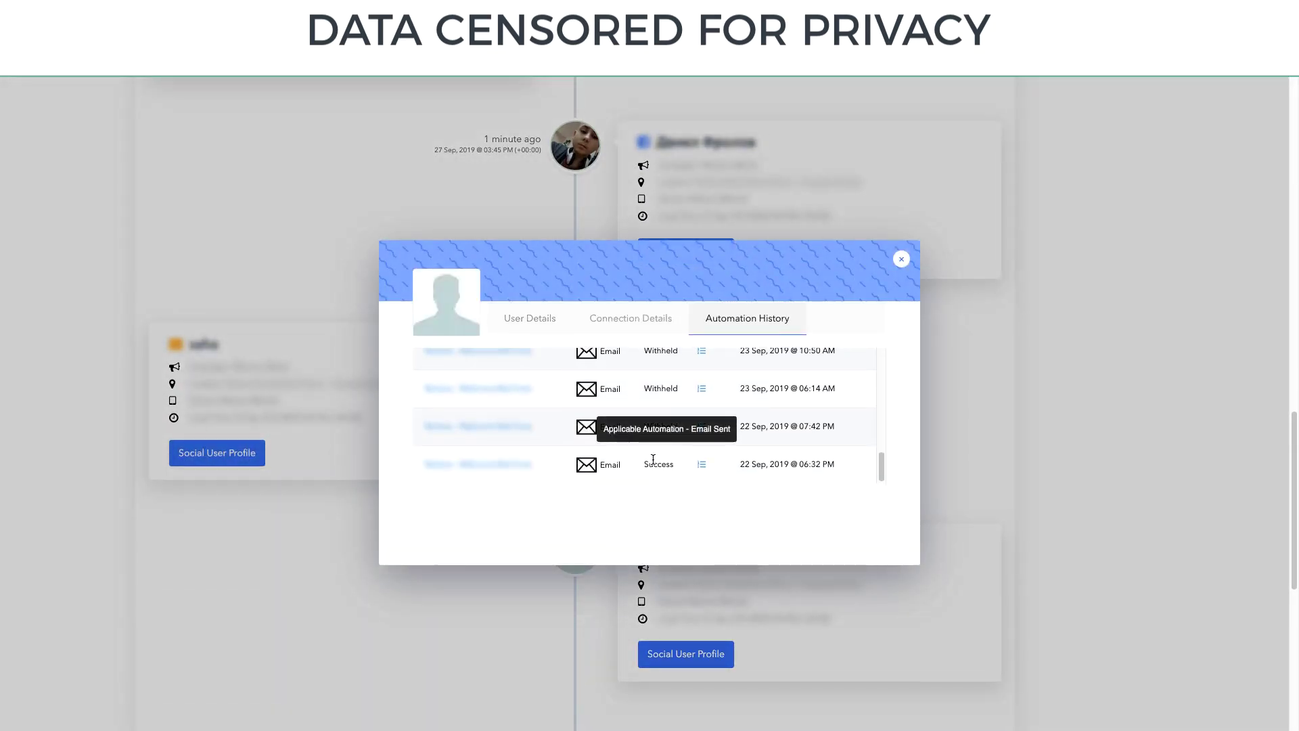
View the email events of the successful automation, then close them and the profile.
click(702, 465)
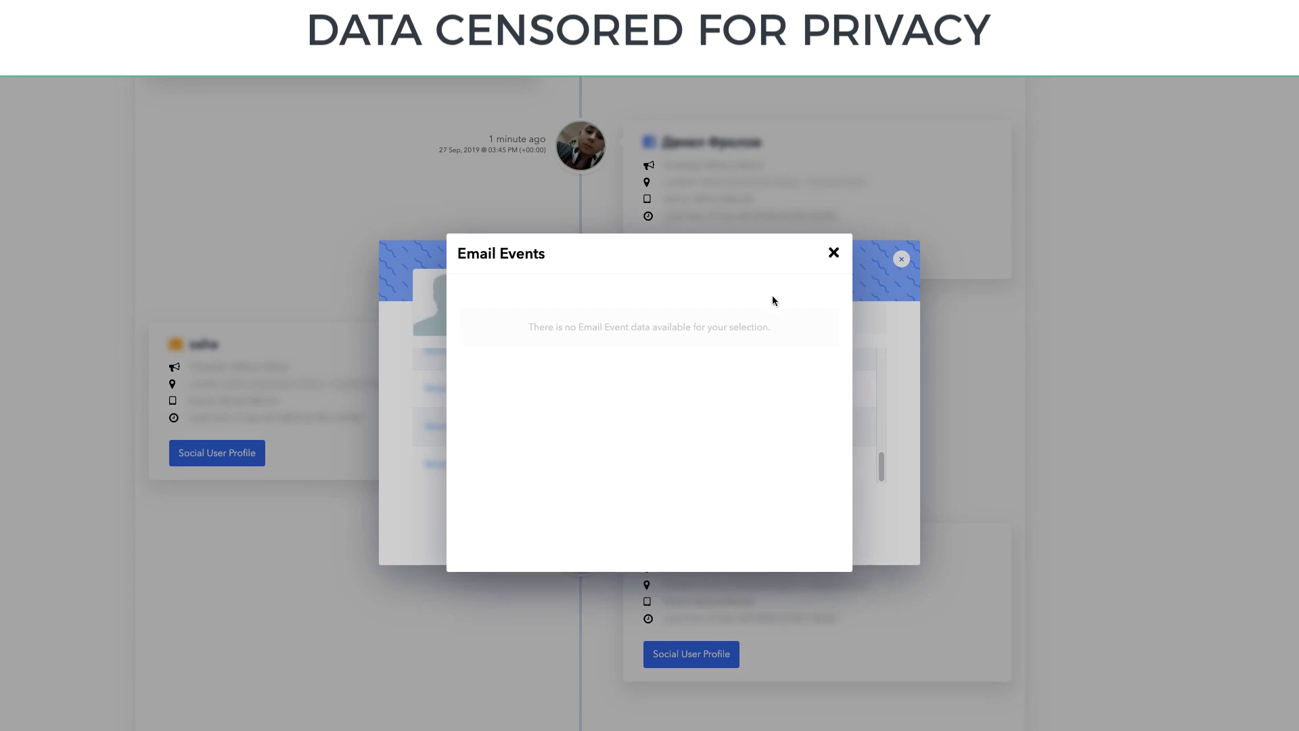
click(837, 253)
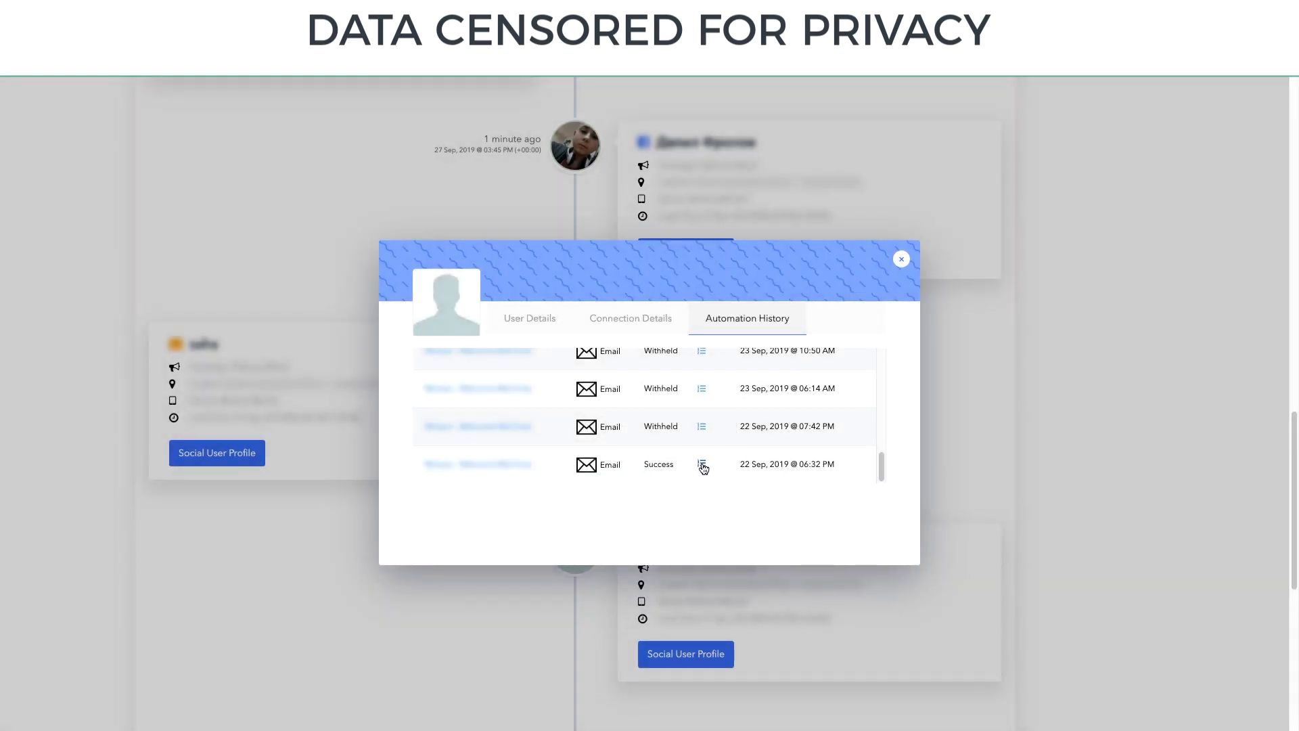
click(902, 261)
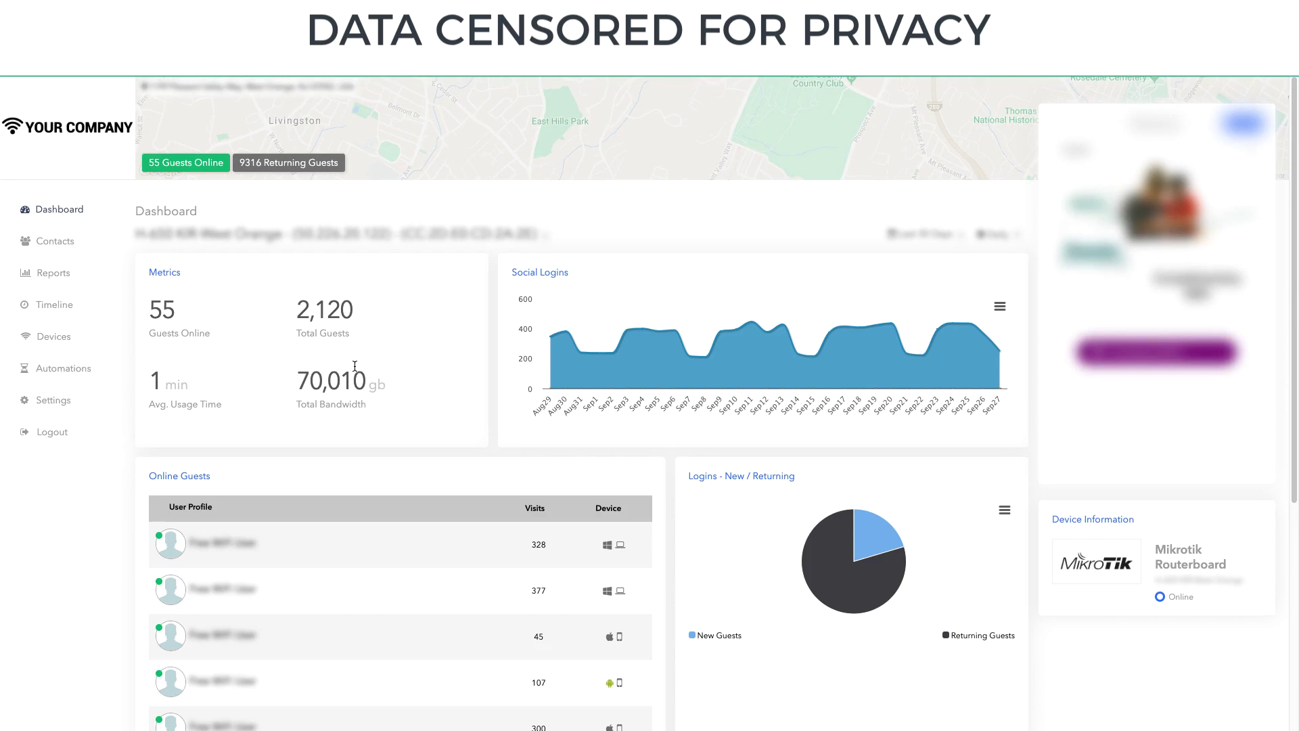
Open the second location's Reports and filter to Last 7 Days, showing 1,490 total guests and Top Campaigns.
scroll(354, 365, down, 4)
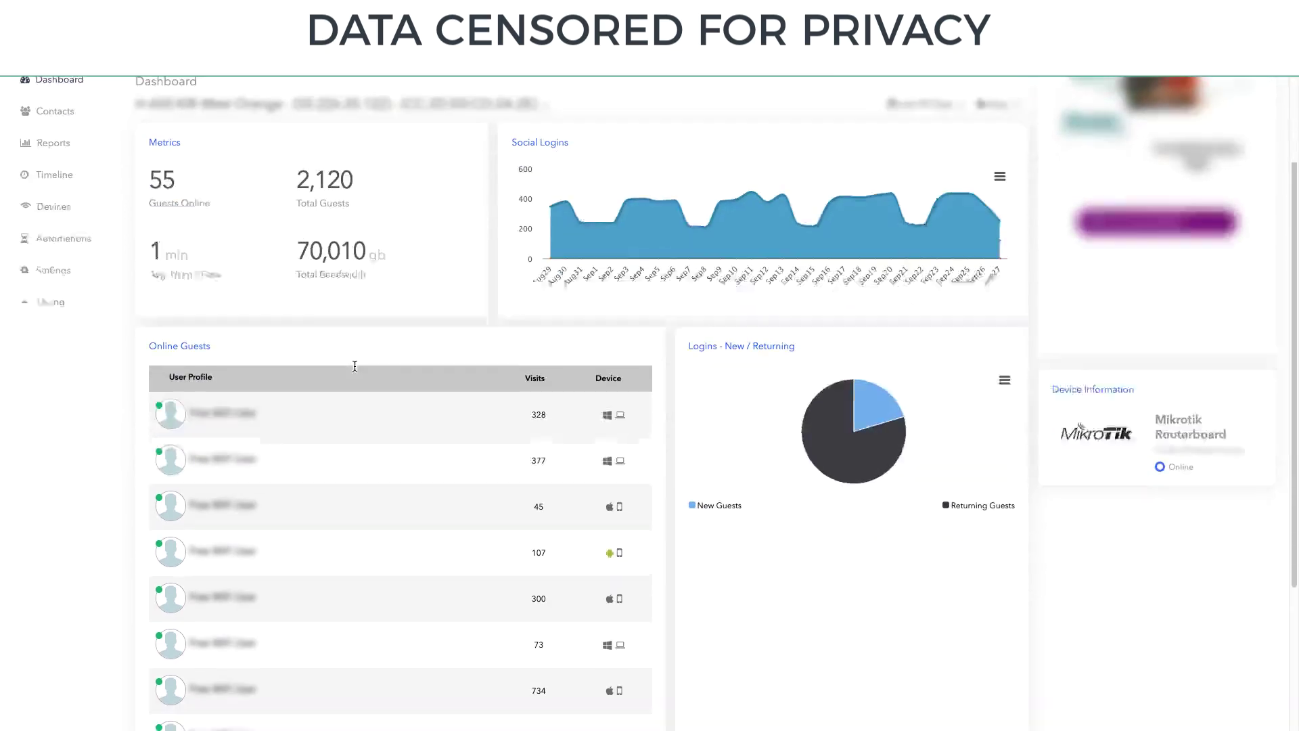
scroll(354, 372, up, 4)
scroll(363, 359, down, 1)
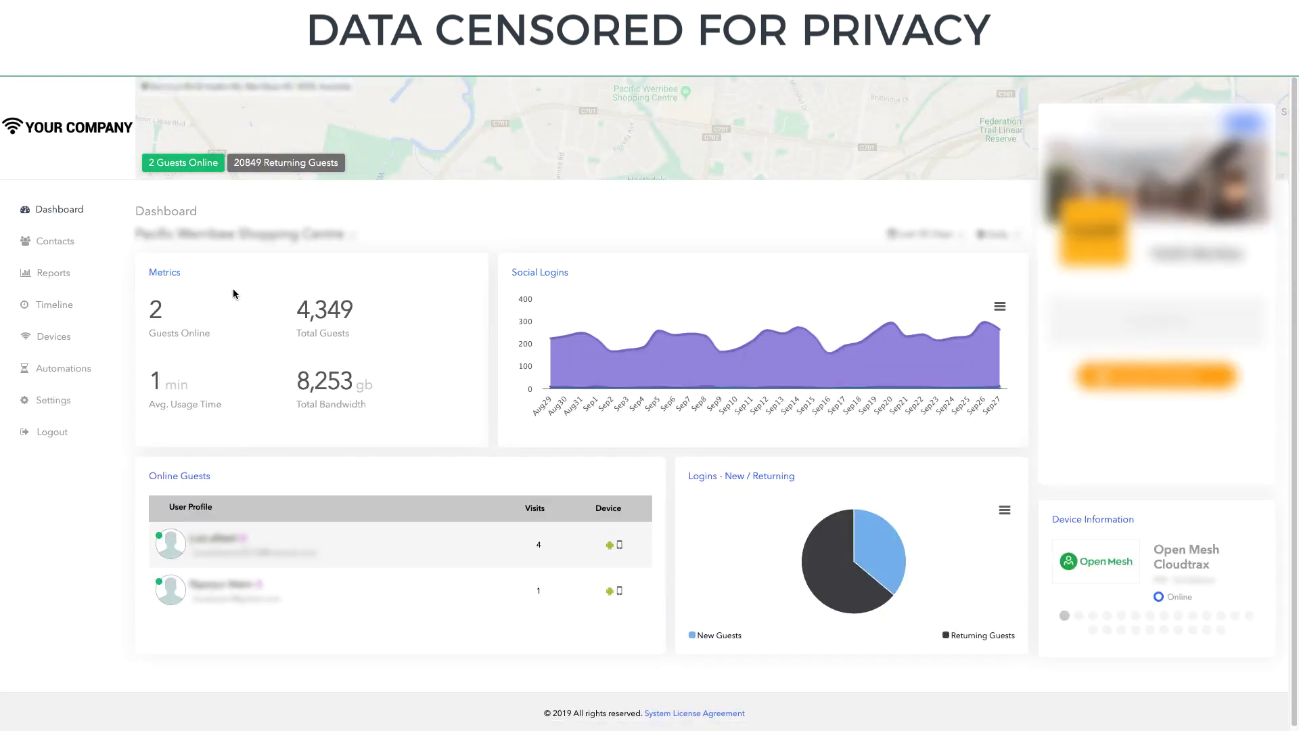
click(57, 277)
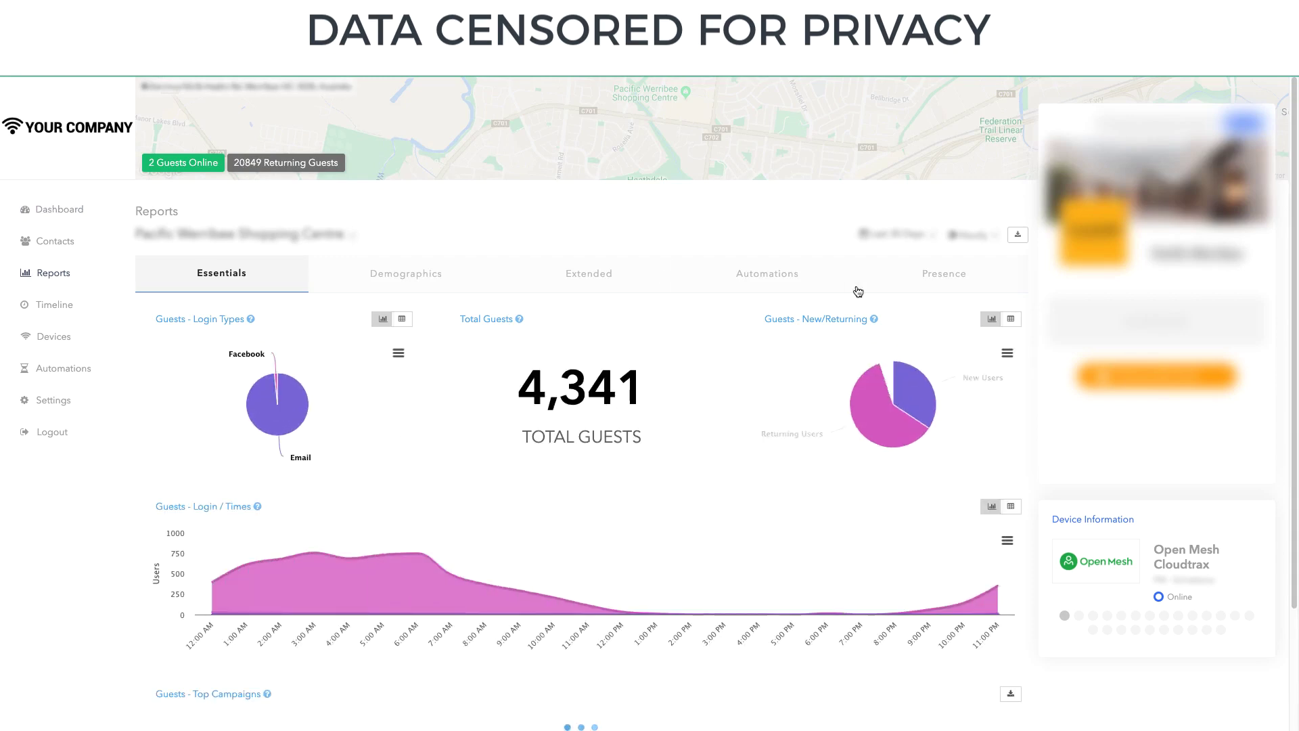
click(936, 238)
click(880, 298)
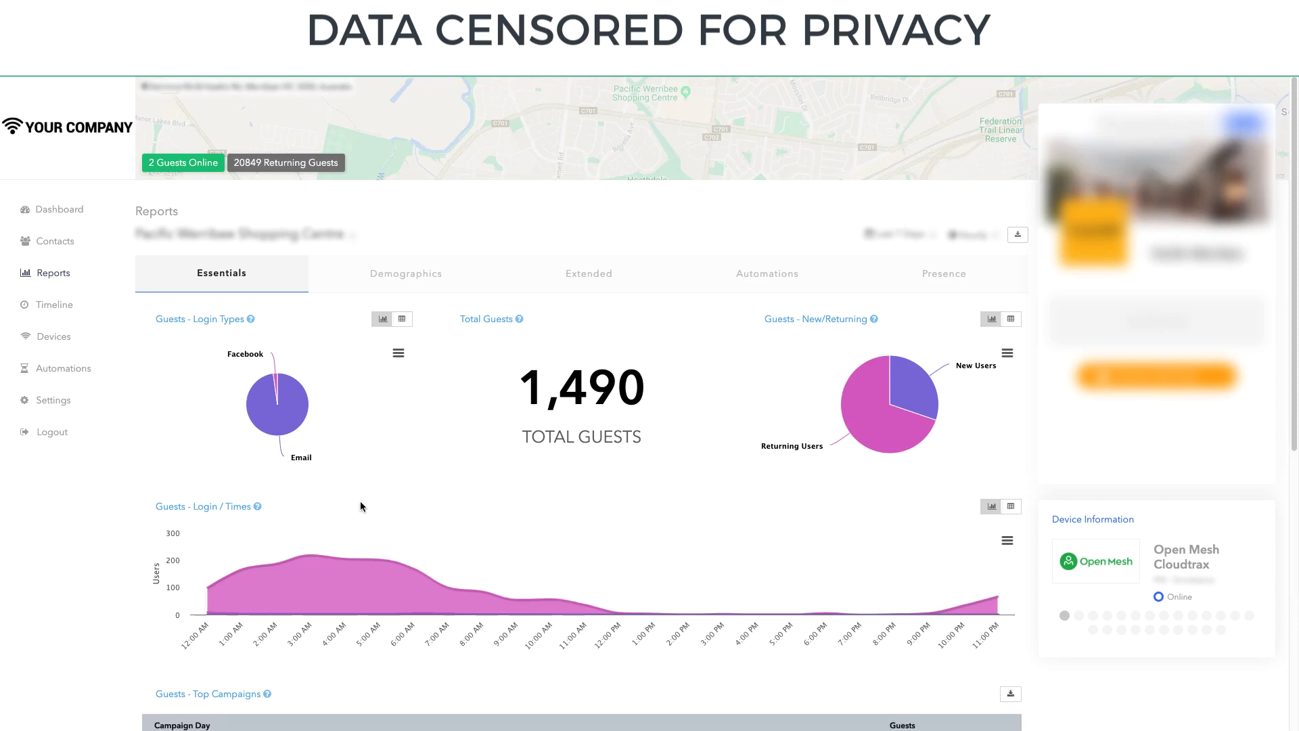
scroll(360, 501, down, 1)
mouse_move(313, 478)
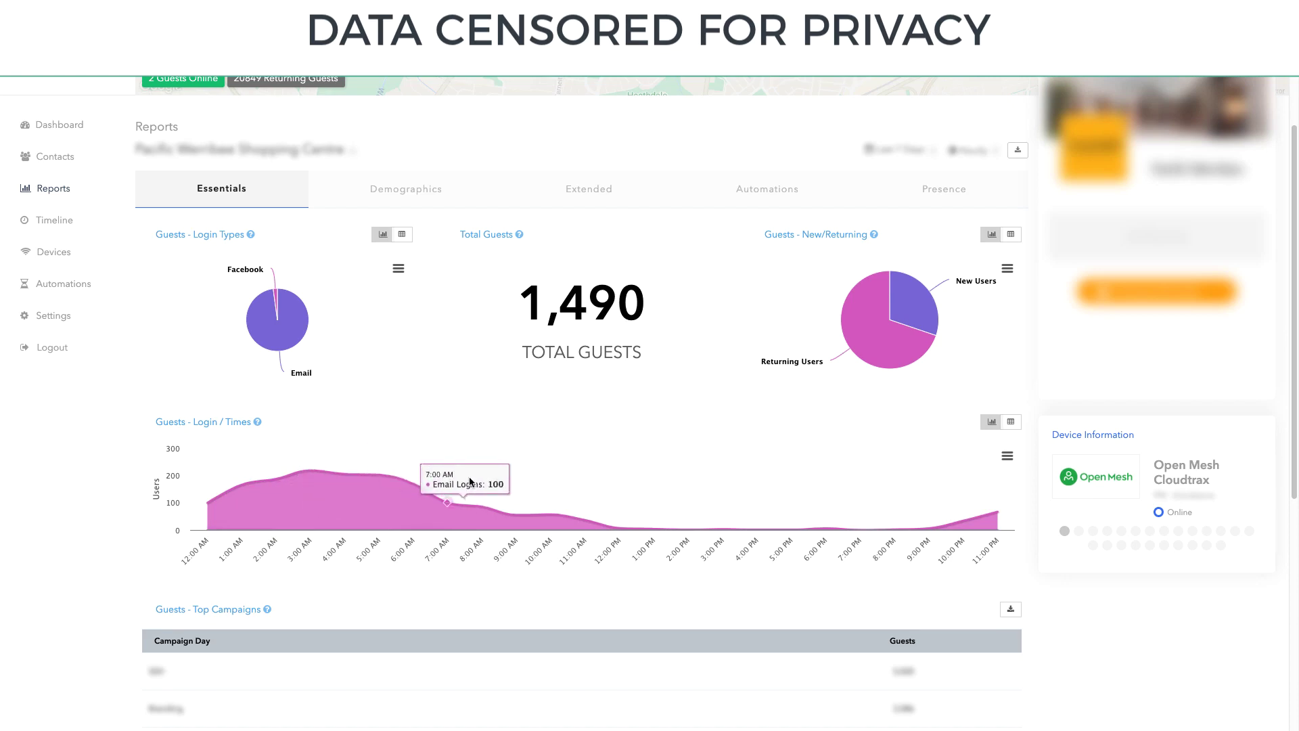
scroll(238, 483, down, 4)
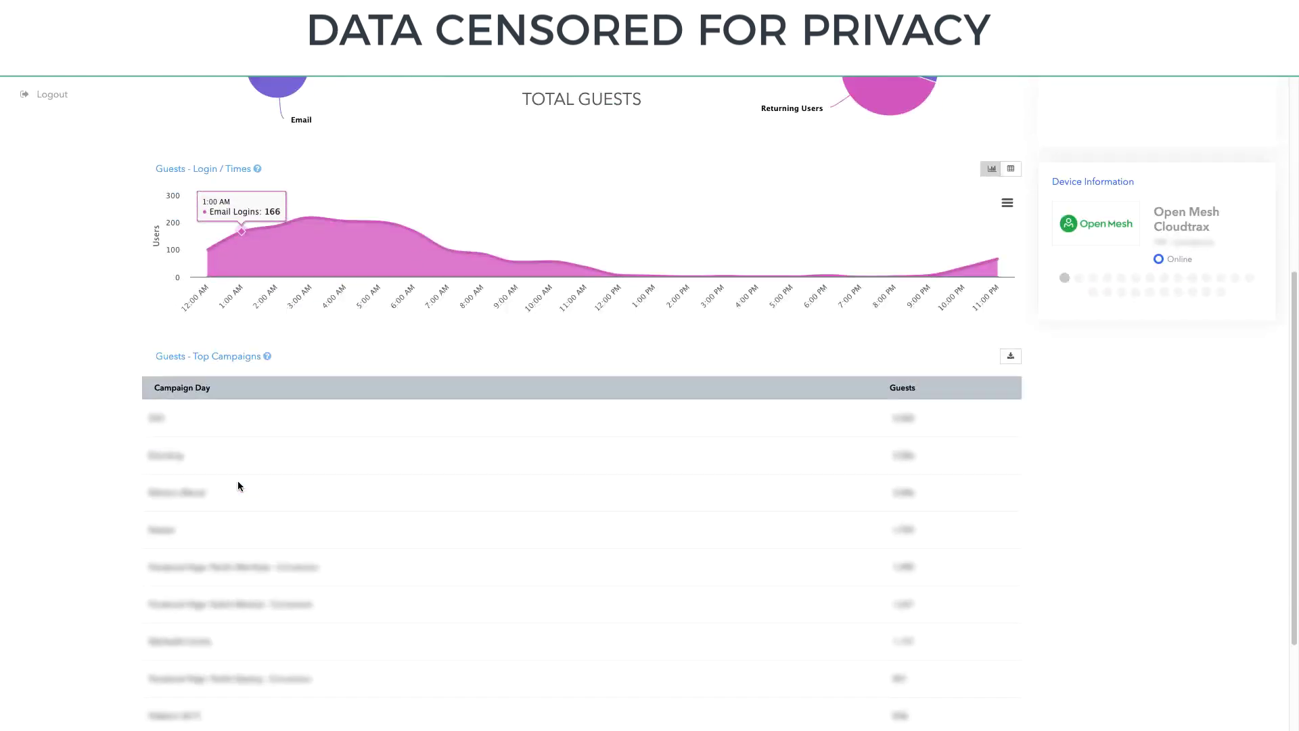